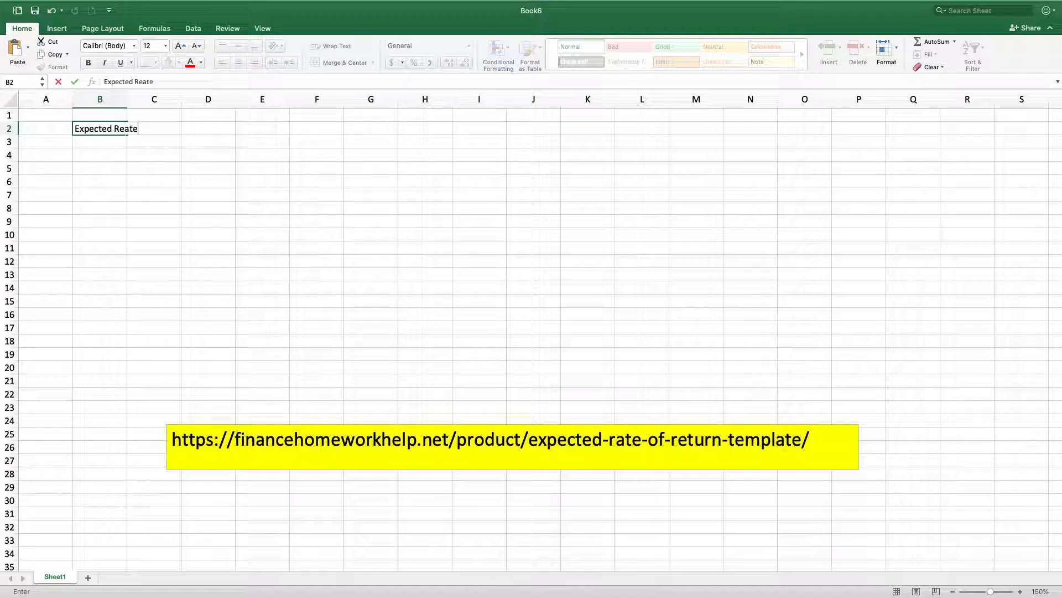
Step: Enter the title "Expected Rate of Return" in cell B2 and widen column B to fit the text
text(te of Return)
key(Return)
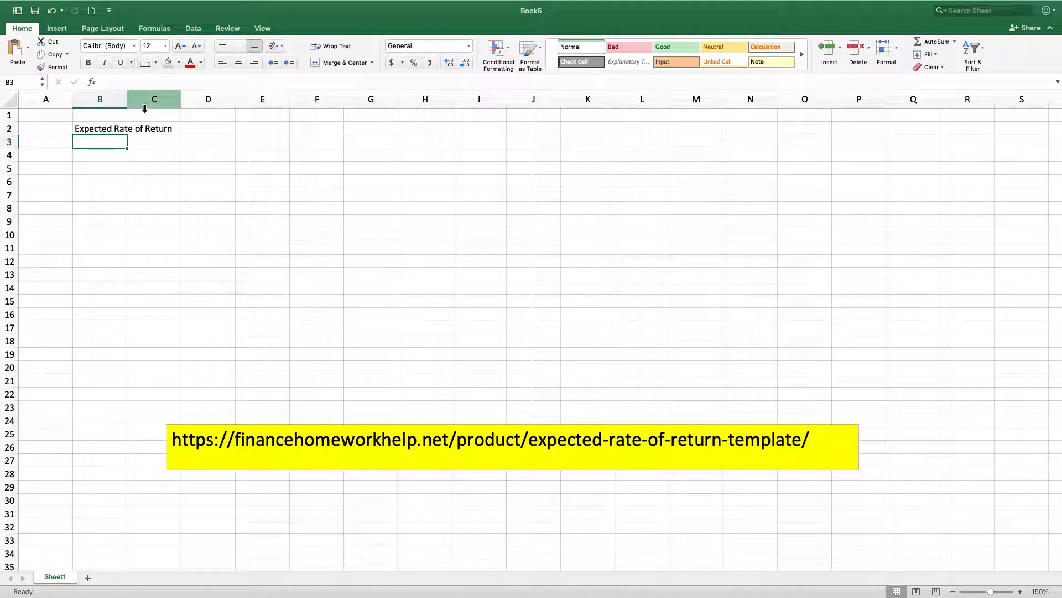
drag(130, 102, 178, 102)
Step: Format the title in B2 with a yellow fill and bold text
click(159, 135)
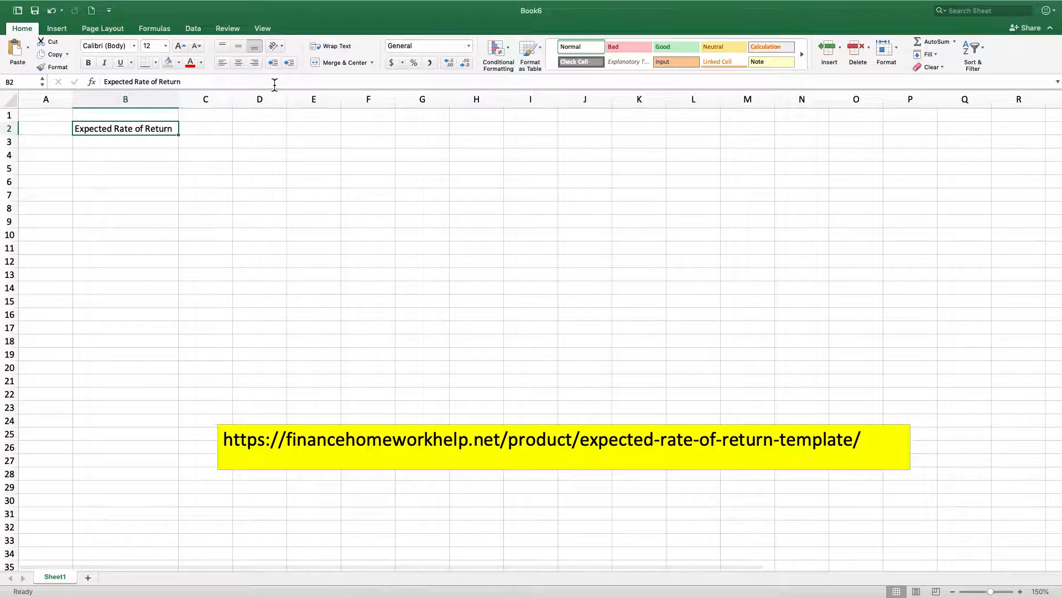
click(179, 63)
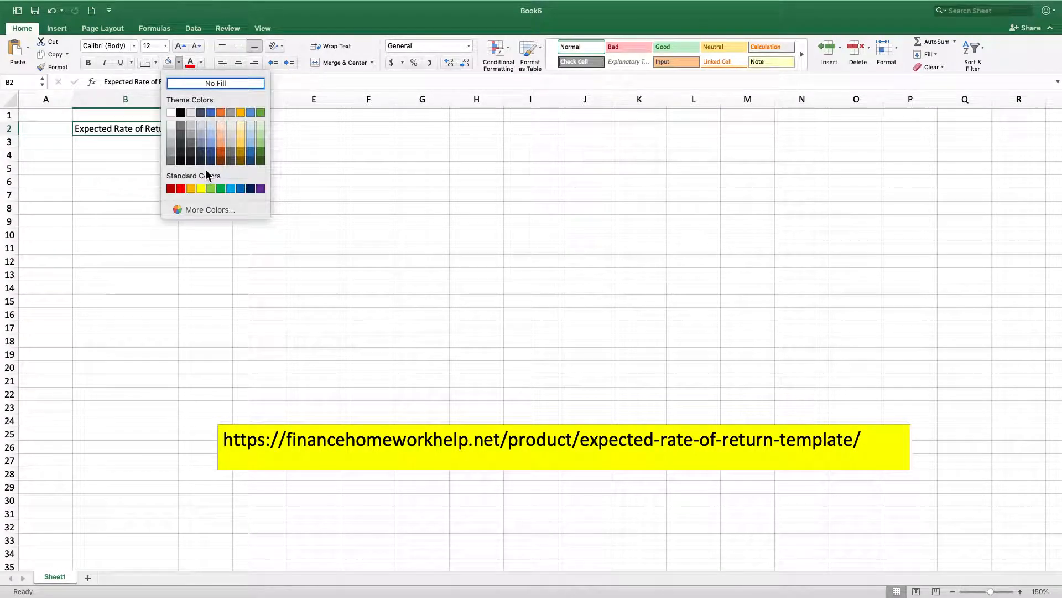
click(201, 189)
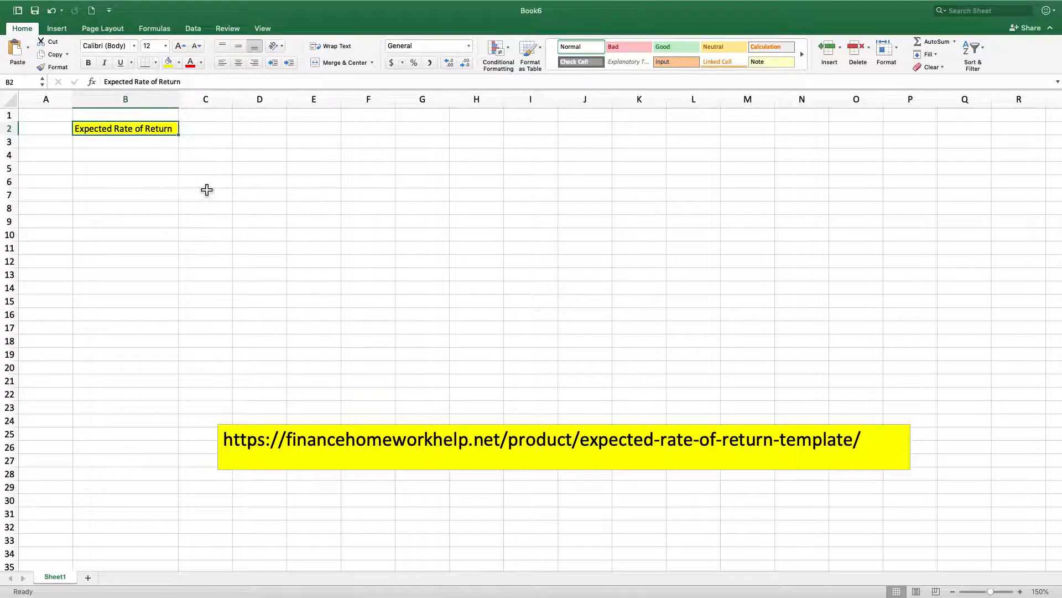
click(88, 62)
Step: Enter the label "Expected Rate of Return" in C3 and widen column C to fit it
click(223, 145)
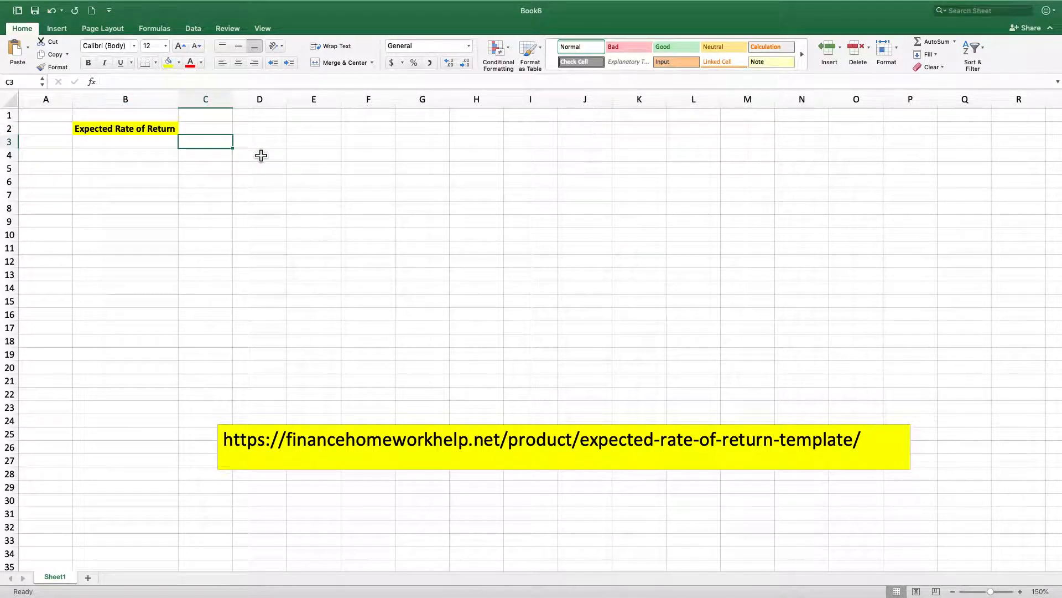
text(Expected Ra)
key(BackSpace)
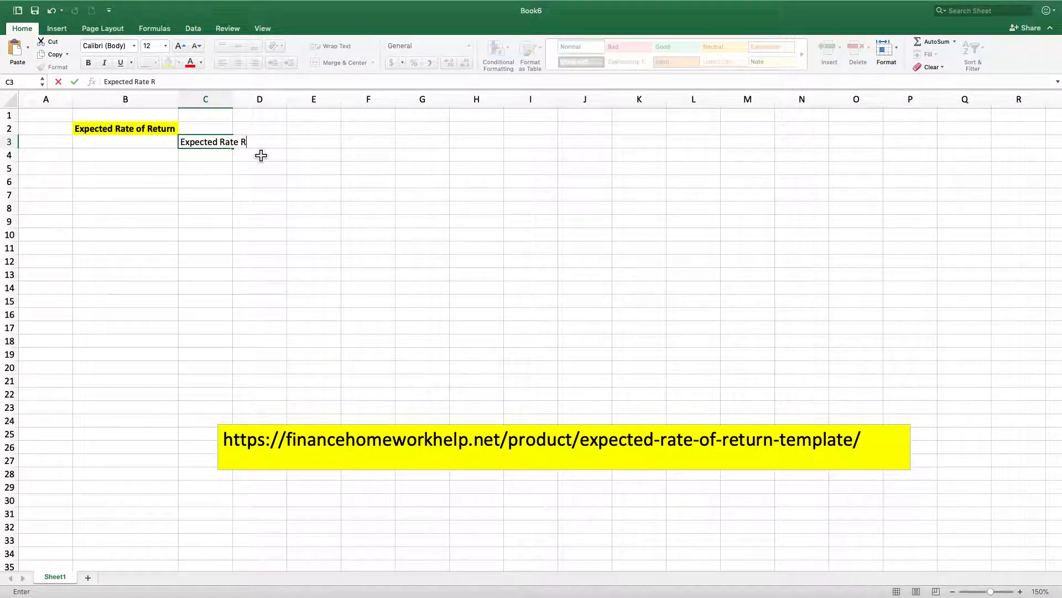
text(turn)
key(Tab)
drag(233, 101, 284, 100)
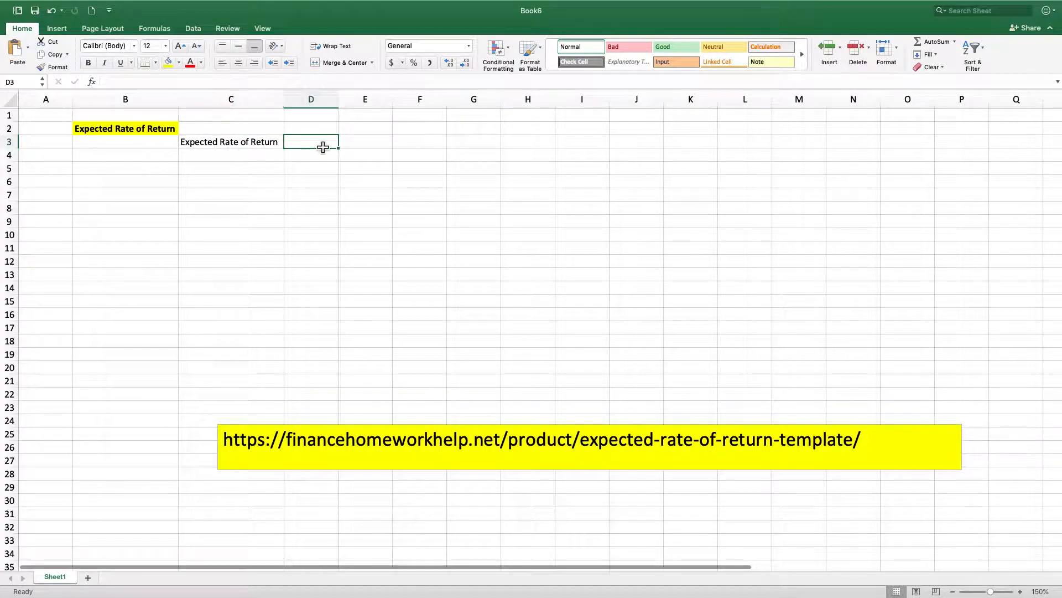
Step: Shade the result cell D3, beside the Expected Rate of Return label, with a gray fill
click(179, 62)
click(171, 125)
click(305, 196)
click(314, 146)
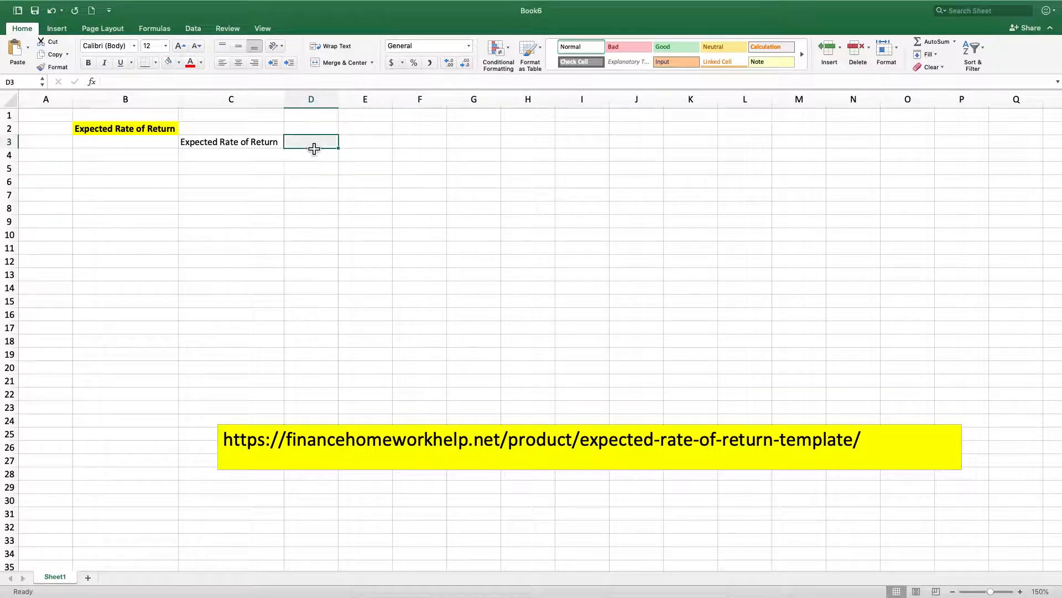
click(179, 62)
click(171, 139)
click(310, 220)
click(311, 148)
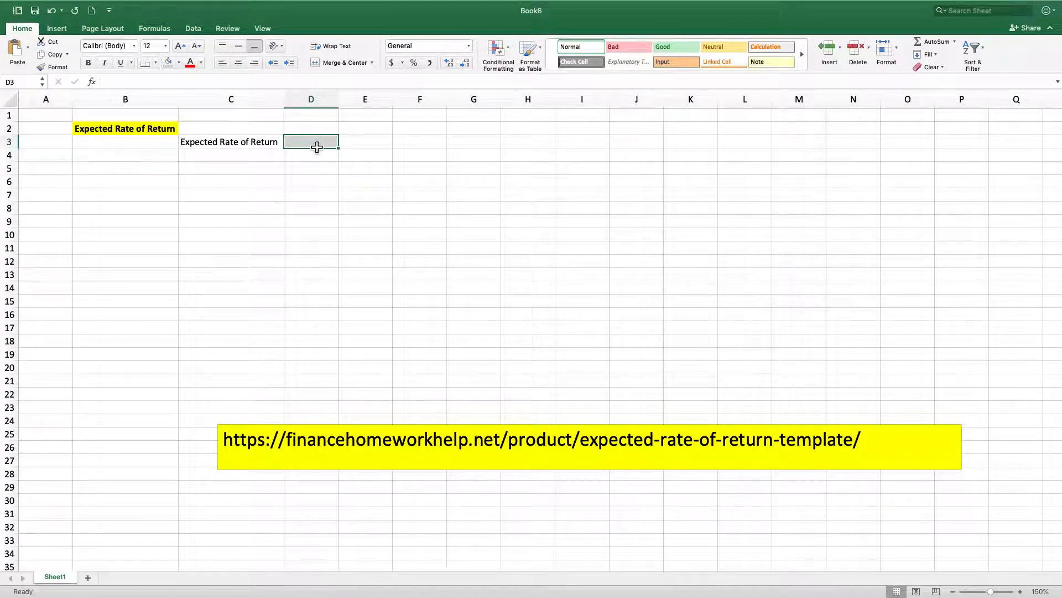
Step: Enter the row label "Expectional Return" in C6
click(299, 185)
click(259, 171)
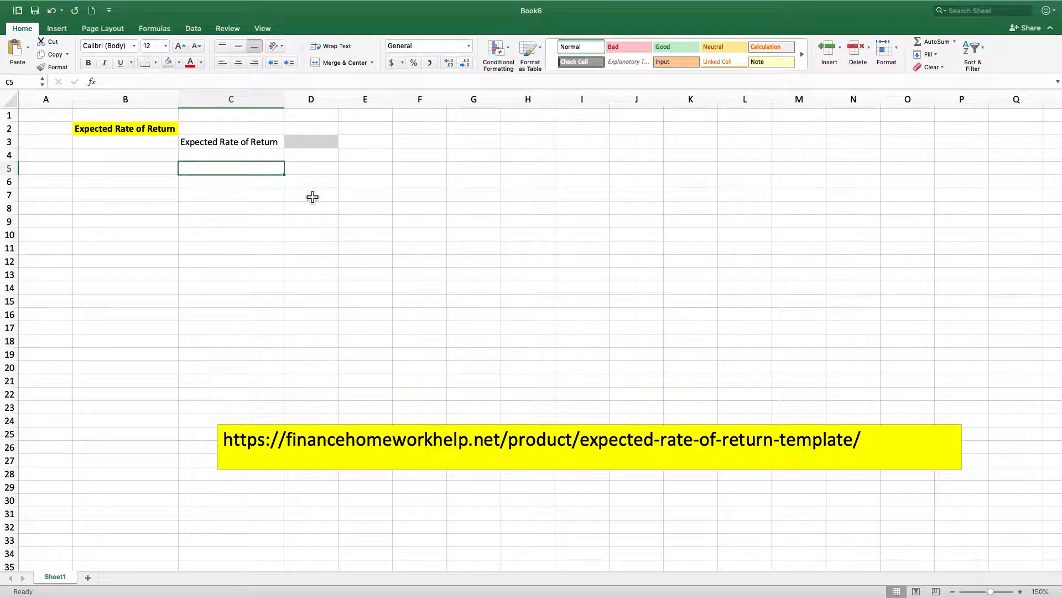
click(208, 183)
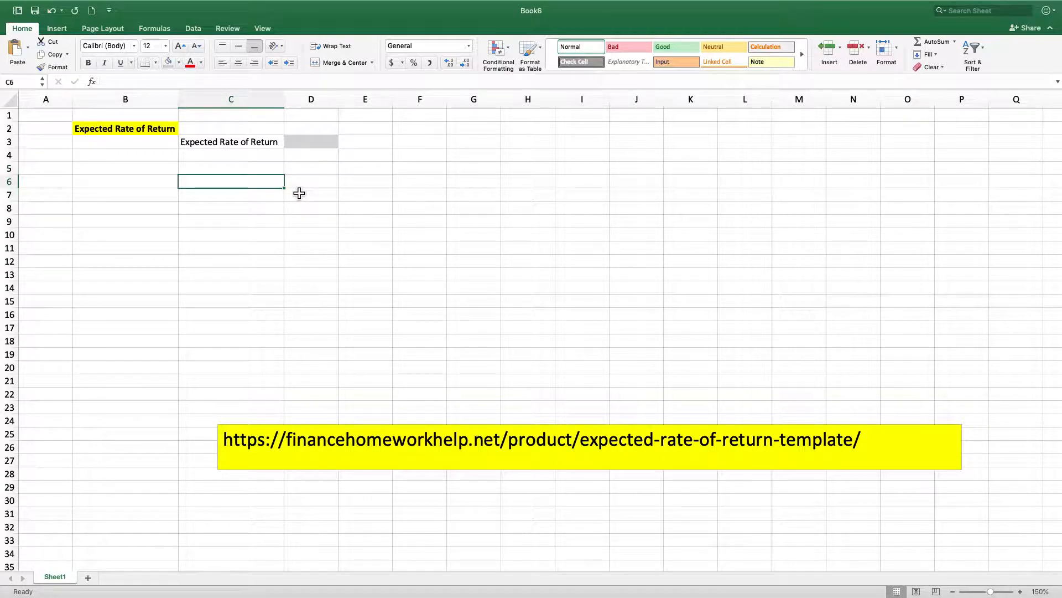
text(Expection)
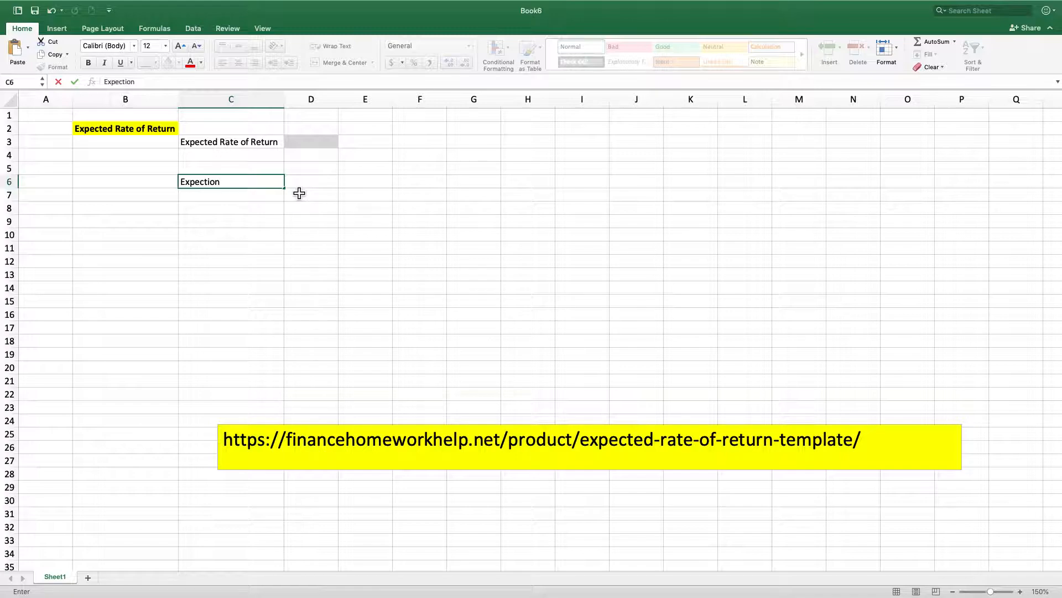
text(al Reut)
text(n)
key(Return)
Step: Enter the row labels "Normal Return" in C7 and "Below Average Return" in C8
text(Bo)
key(BackSpace)
key(BackSpace)
text(Normal Return)
key(Return)
text(Below)
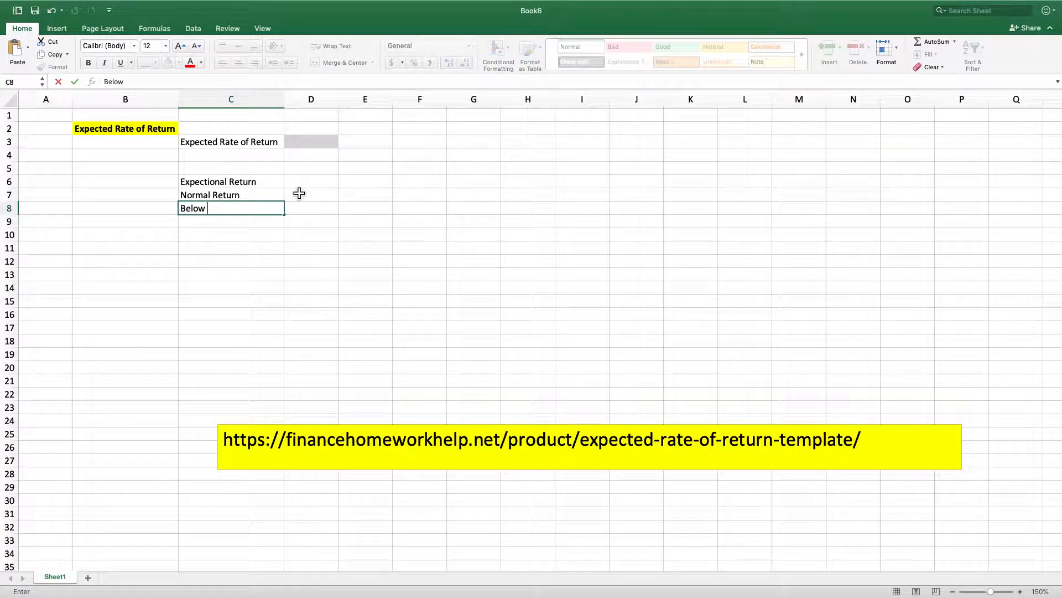
text( Average RE)
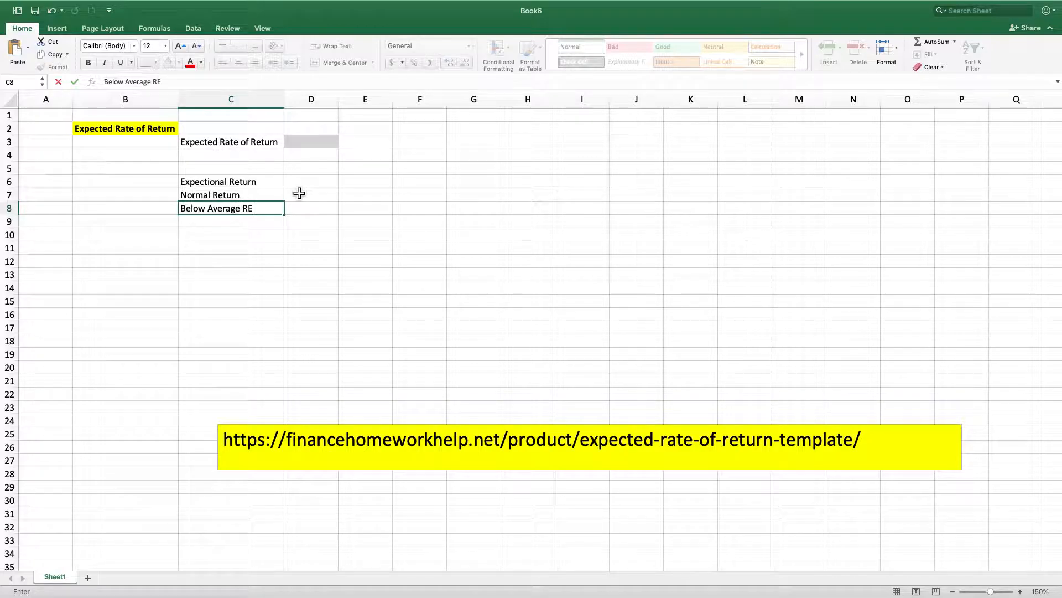
text(turn)
key(Tab)
Step: Enter the headers "Probability", "Rate" and "Weighted Average" in D5:F5 and widen column F to fit its header
click(307, 169)
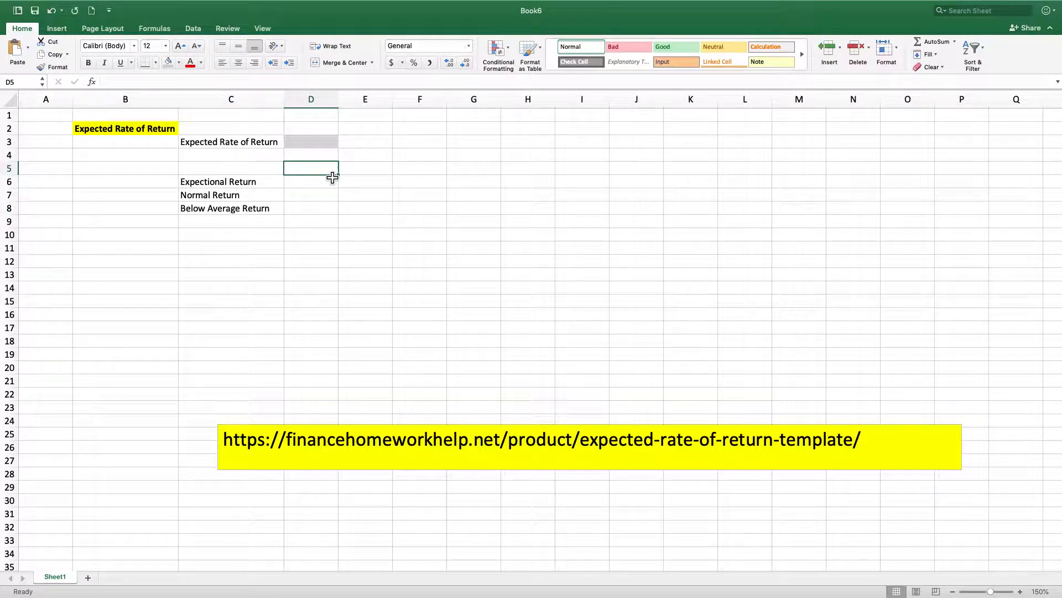
text(Probability)
key(Tab)
text(Rate)
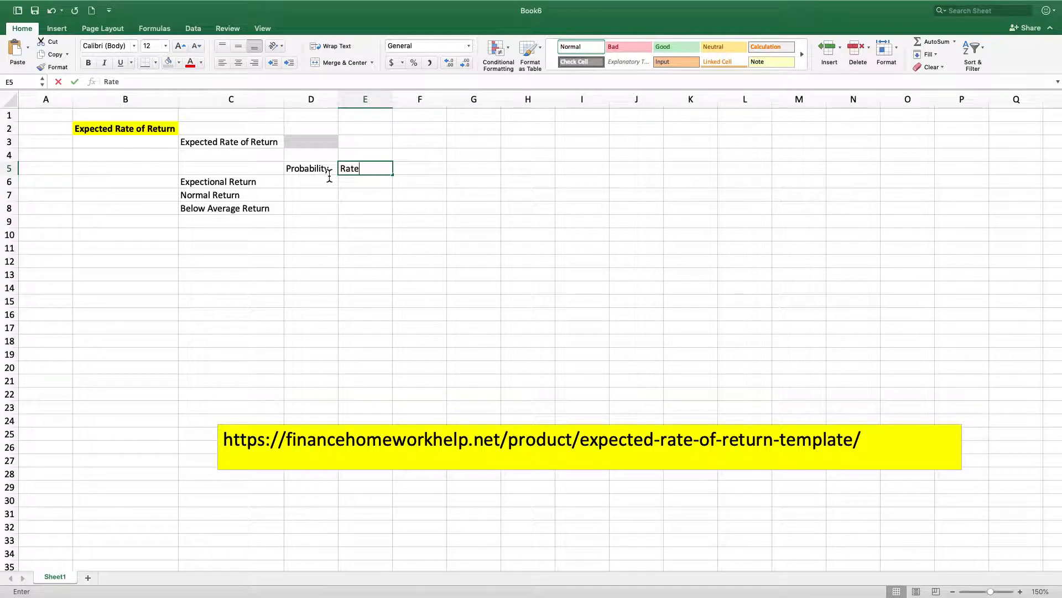
key(Tab)
text(Wei)
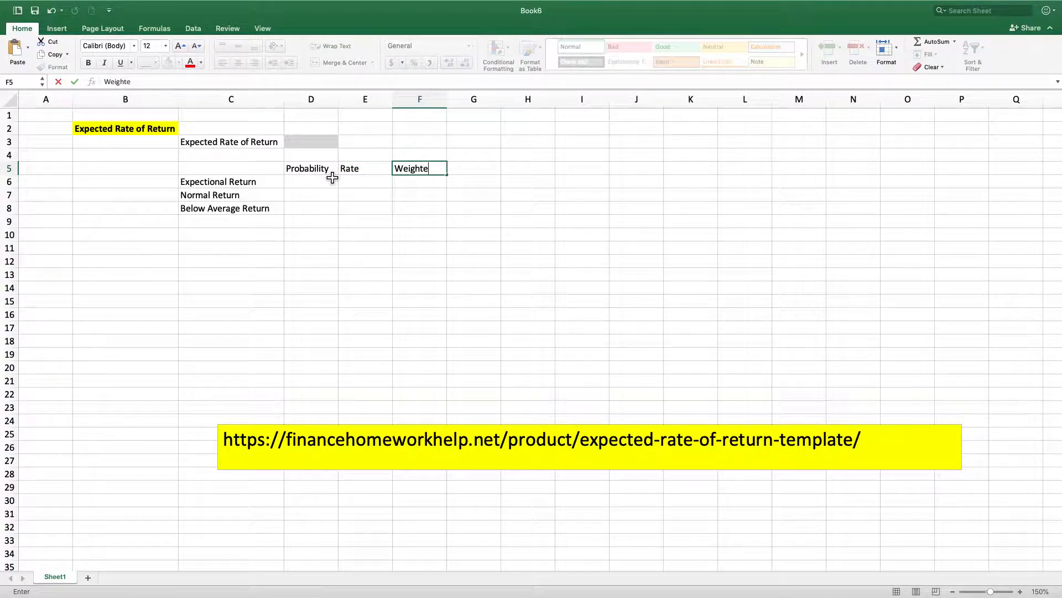
text(ghted Averag)
key(BackSpace)
text(age)
click(332, 178)
drag(447, 100, 475, 100)
Step: Make the headers in D5:F5 bold and put a thick box border around them
click(321, 173)
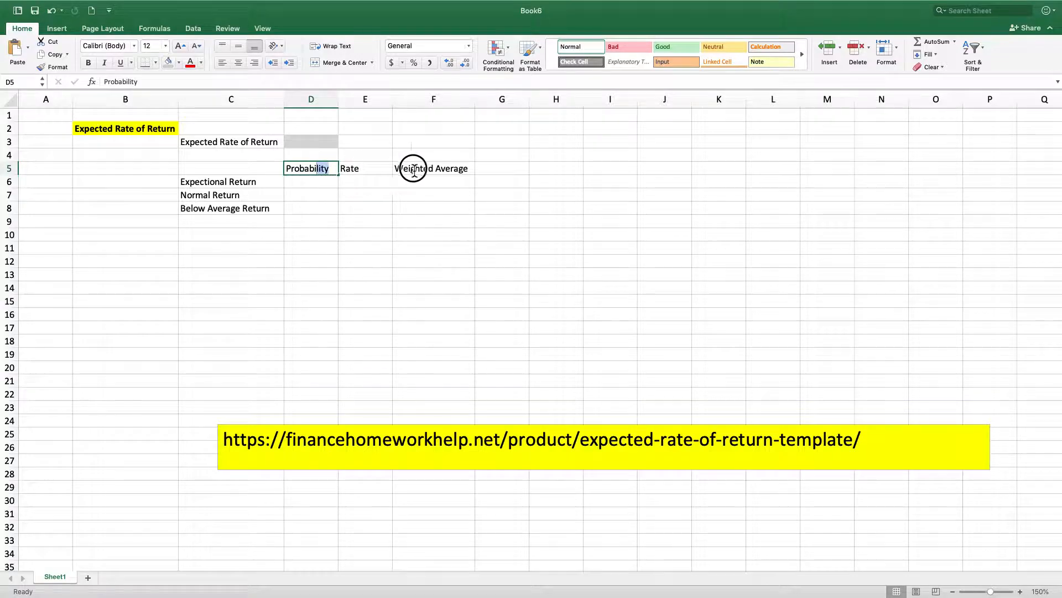
double_click(423, 207)
drag(324, 170, 422, 168)
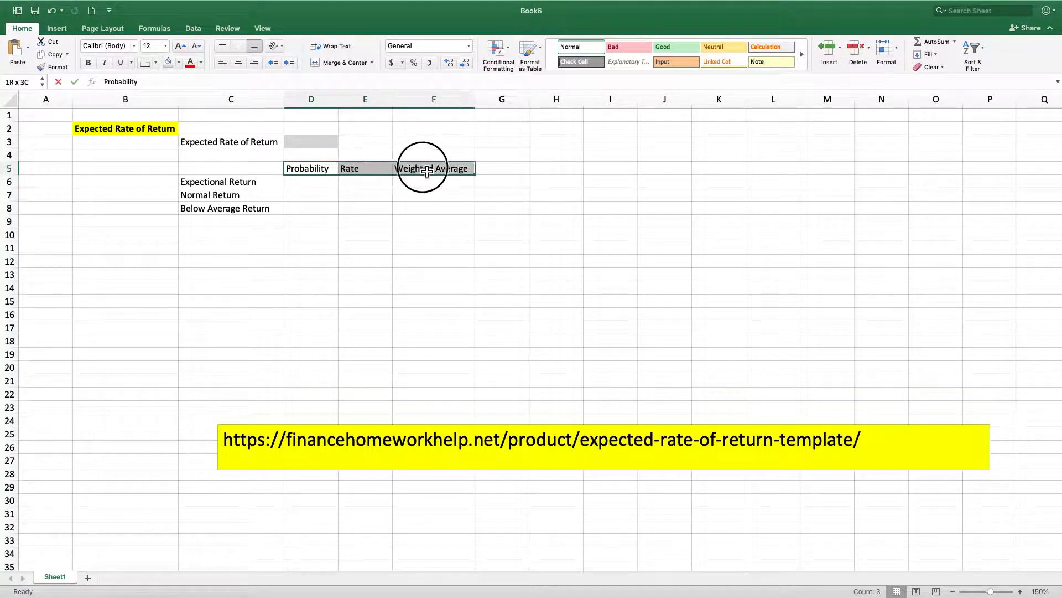
click(89, 63)
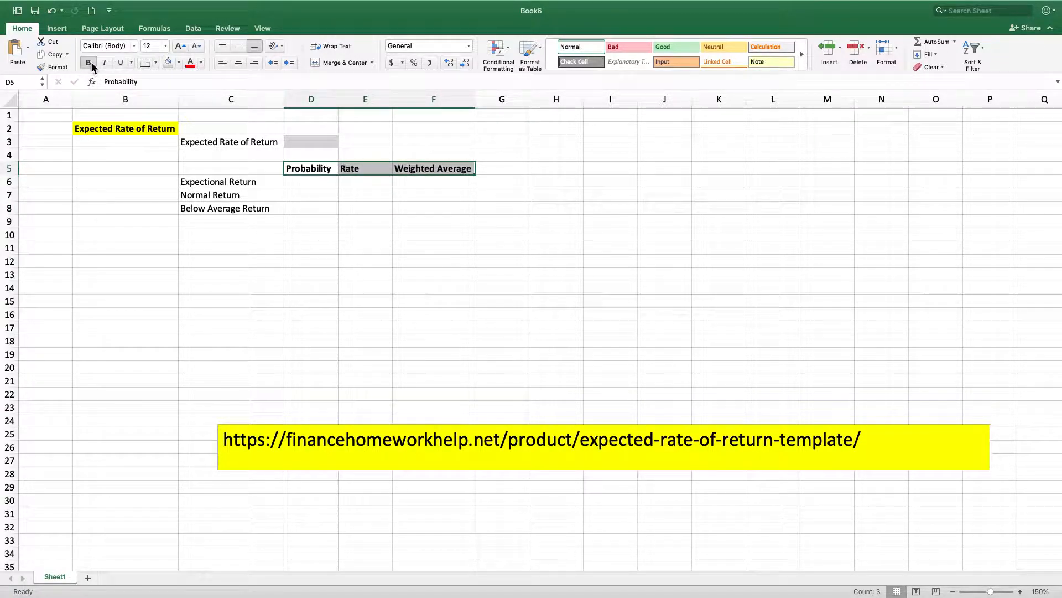
click(157, 58)
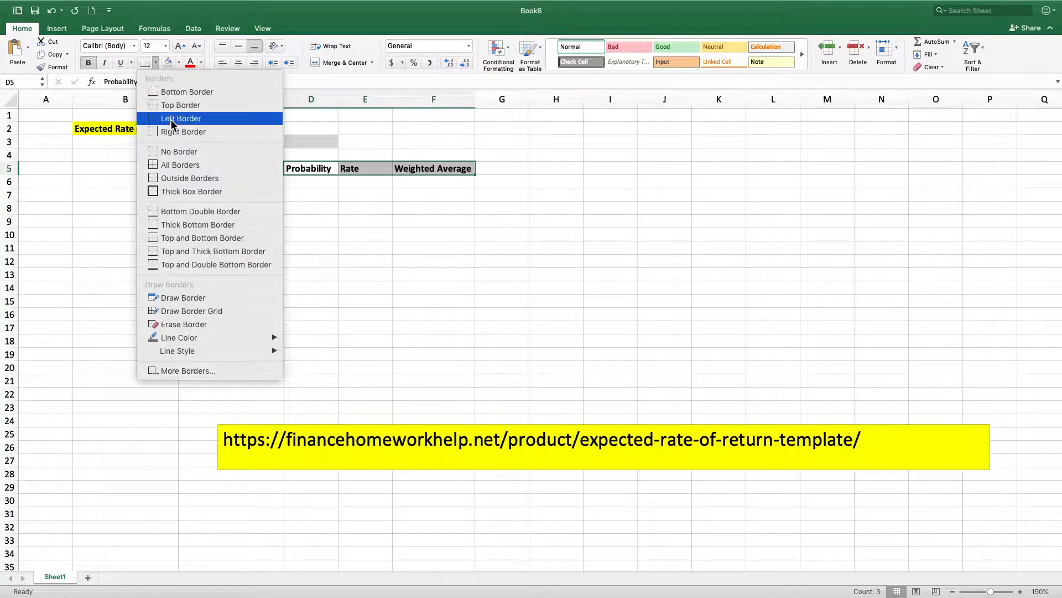
click(182, 191)
Step: Bold the row labels in C6:C8 and apply thick box borders around C5 and around C5:C8
drag(238, 186, 230, 209)
click(89, 63)
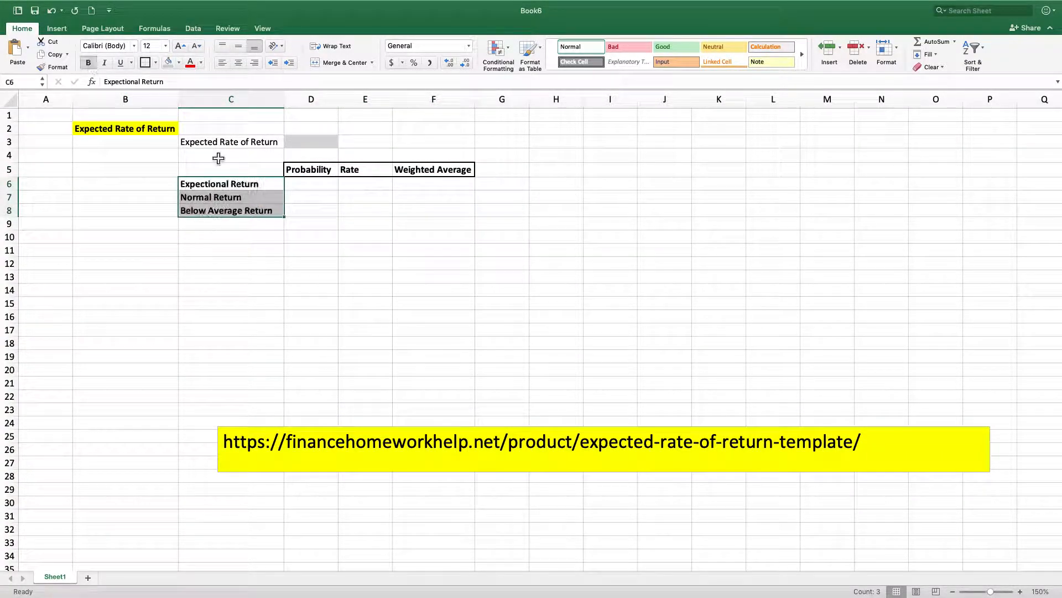
click(260, 169)
click(143, 62)
drag(227, 169, 214, 208)
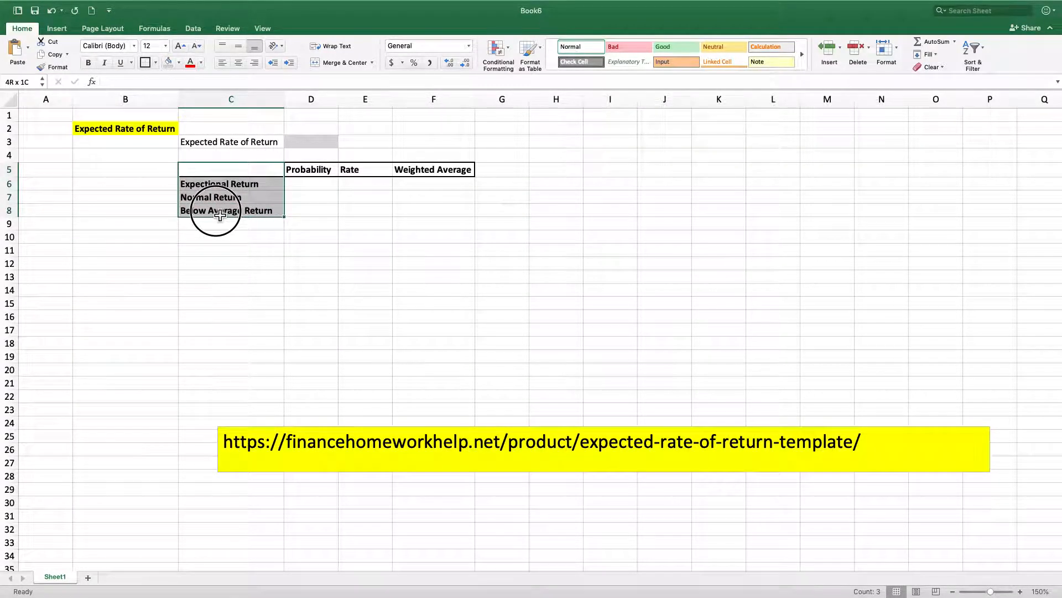
click(146, 63)
click(426, 265)
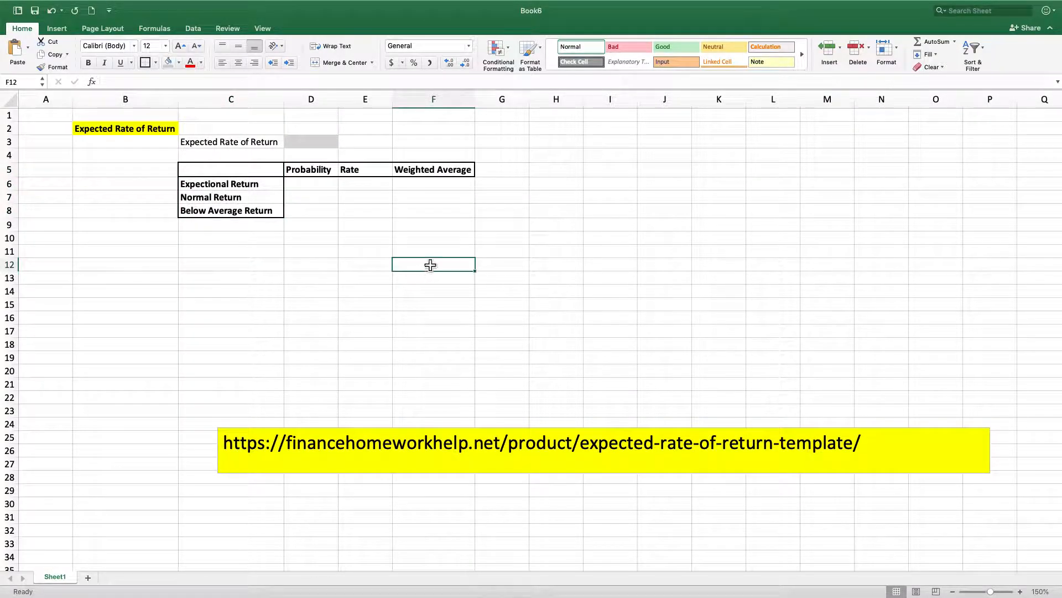
Step: Enter the probabilities 25%, 50% and 25% in D6:D8 for the exceptional, normal and below average returns
click(309, 185)
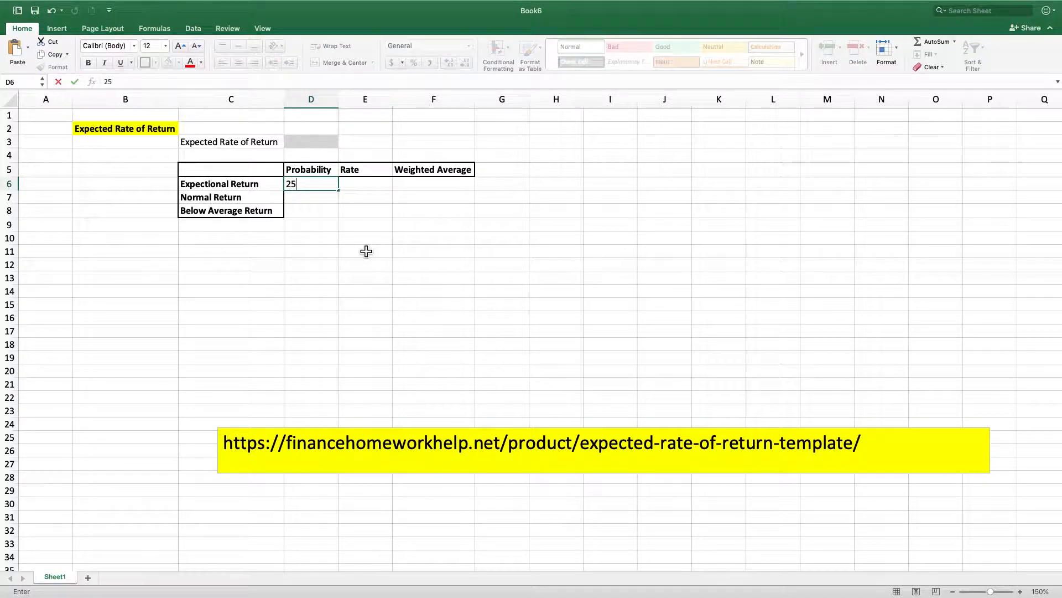
key(Return)
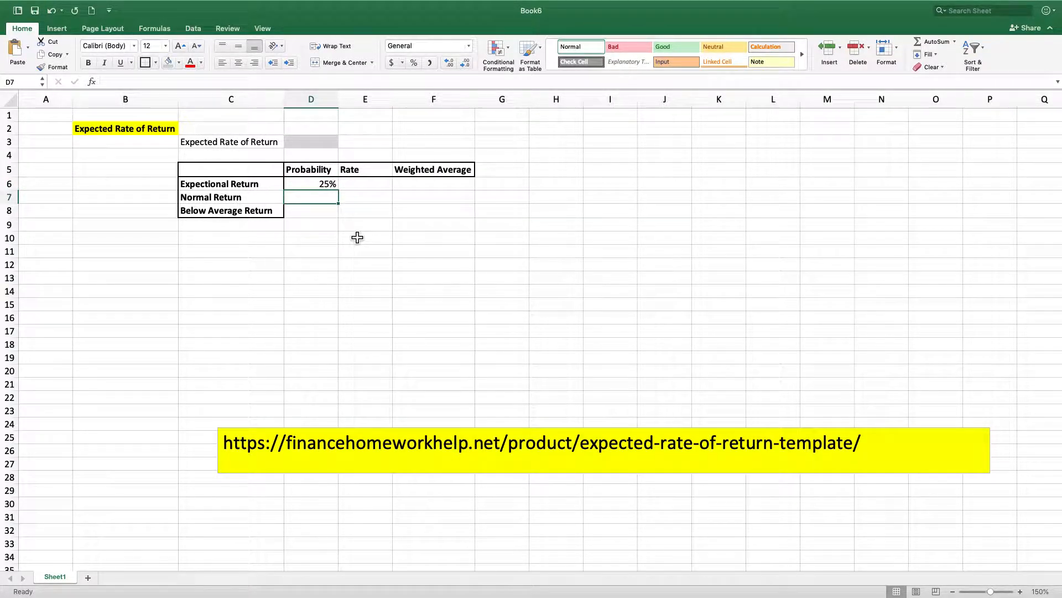
text(50%)
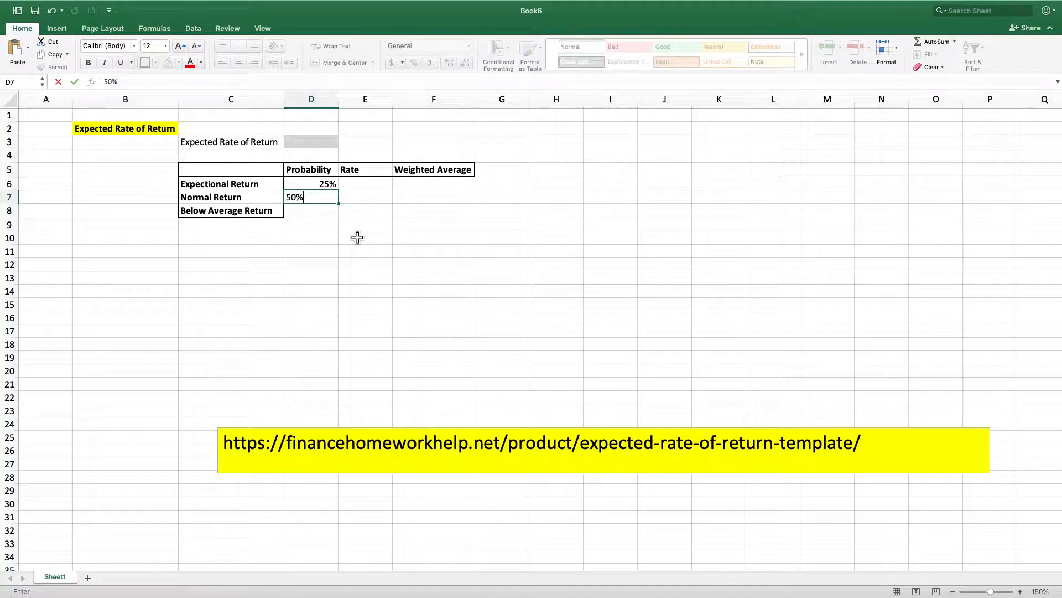
key(Return)
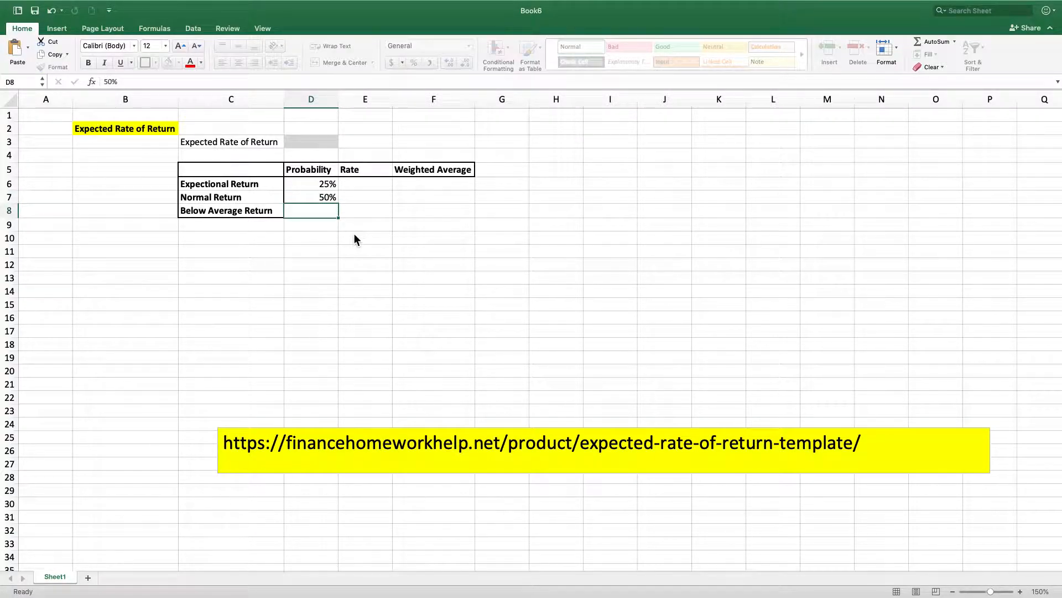
text(25%)
key(Return)
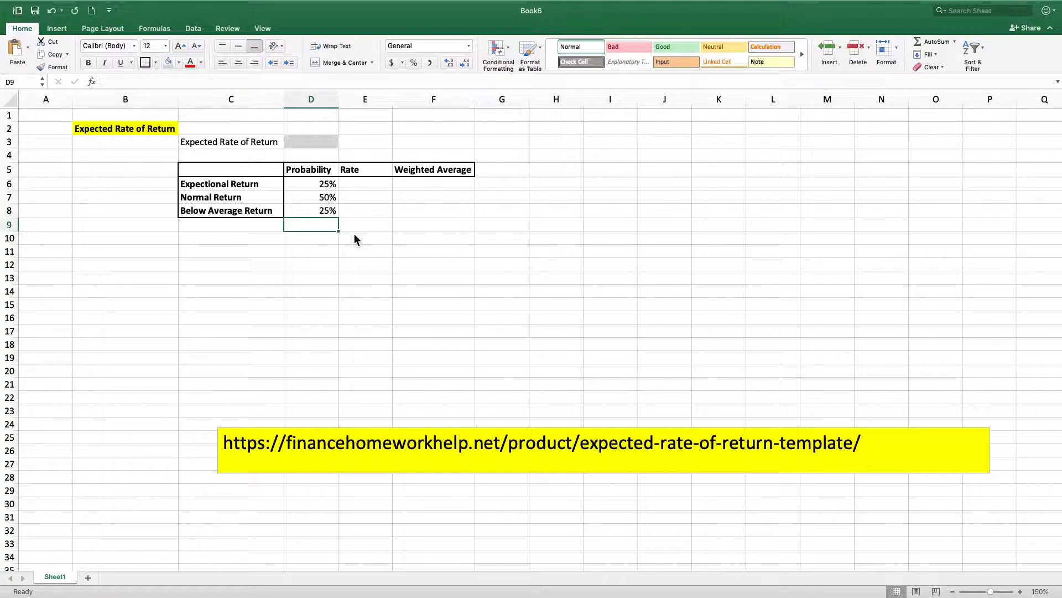
Step: Total the probabilities in D9 with a SUM of D6:D8 and shade that cell gray
text(=sum()
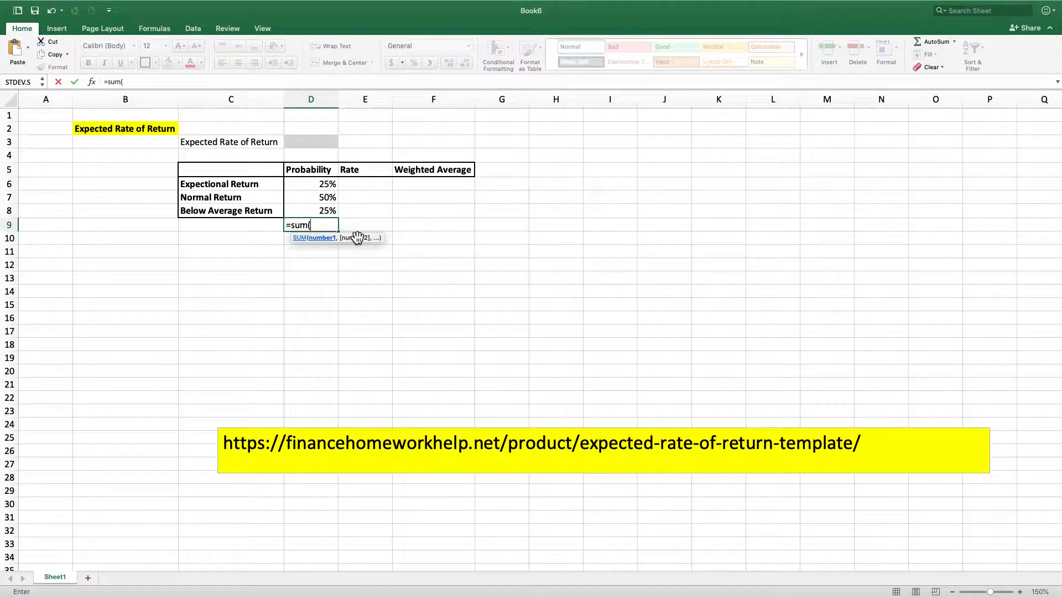
drag(302, 184, 299, 212)
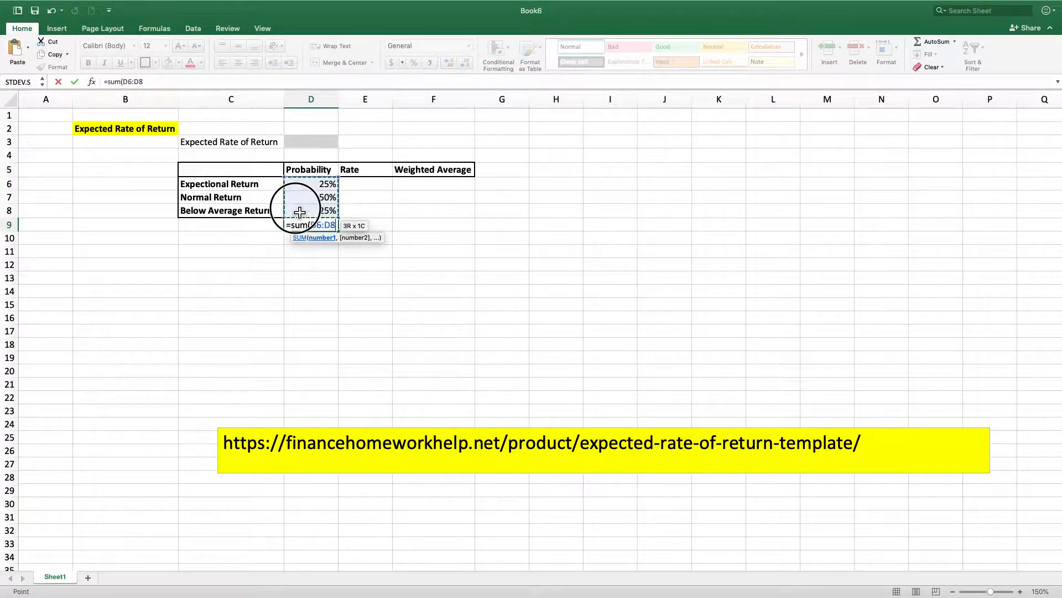
text())
key(Return)
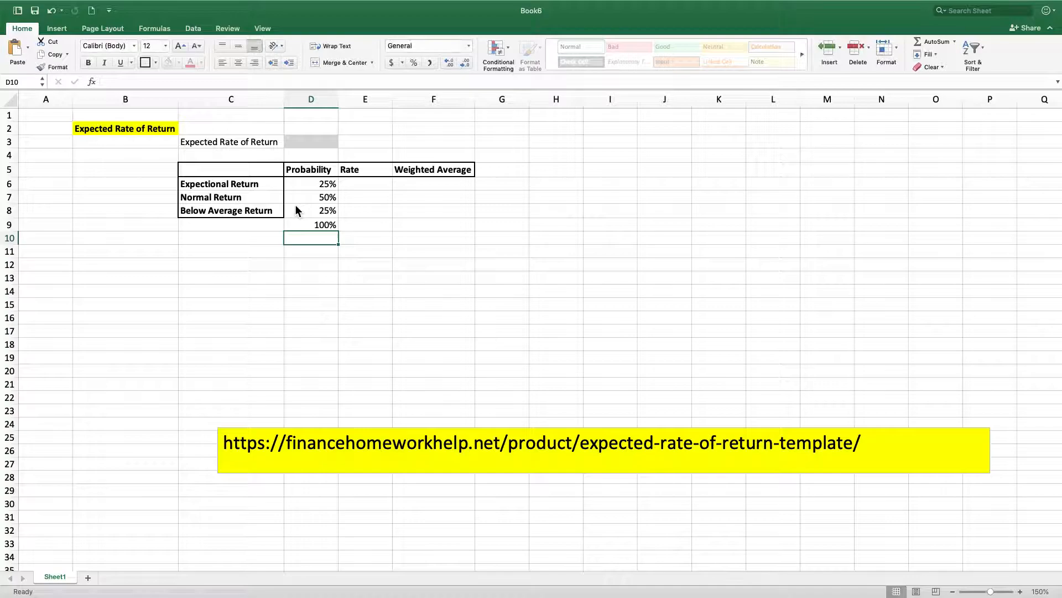
click(313, 225)
click(172, 64)
click(426, 265)
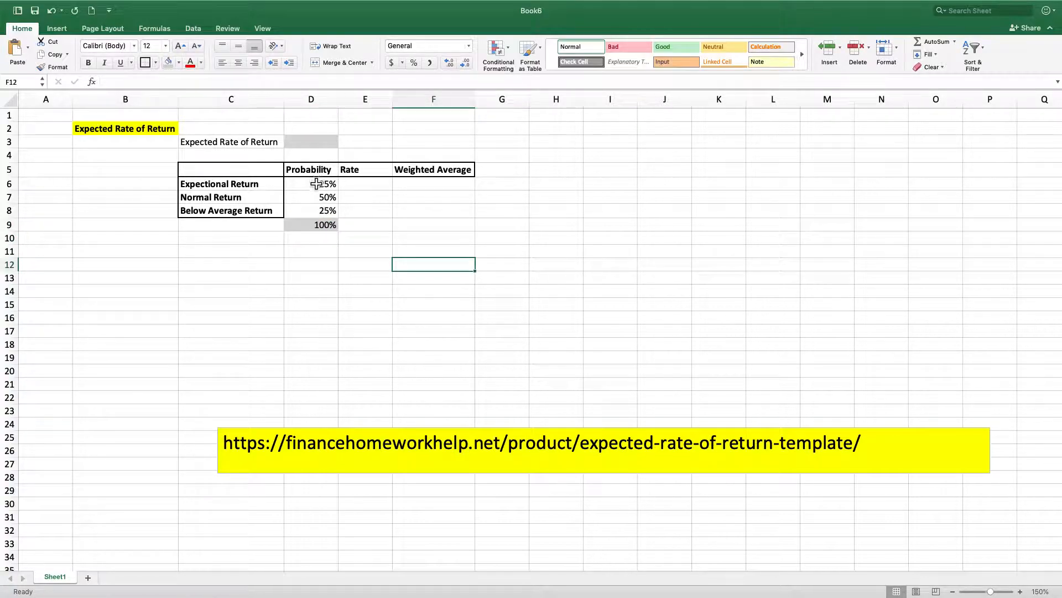
Step: Enter the rates 15%, 6% and -20% in E6:E8 for the exceptional, normal and below average returns
drag(315, 184, 310, 221)
click(484, 272)
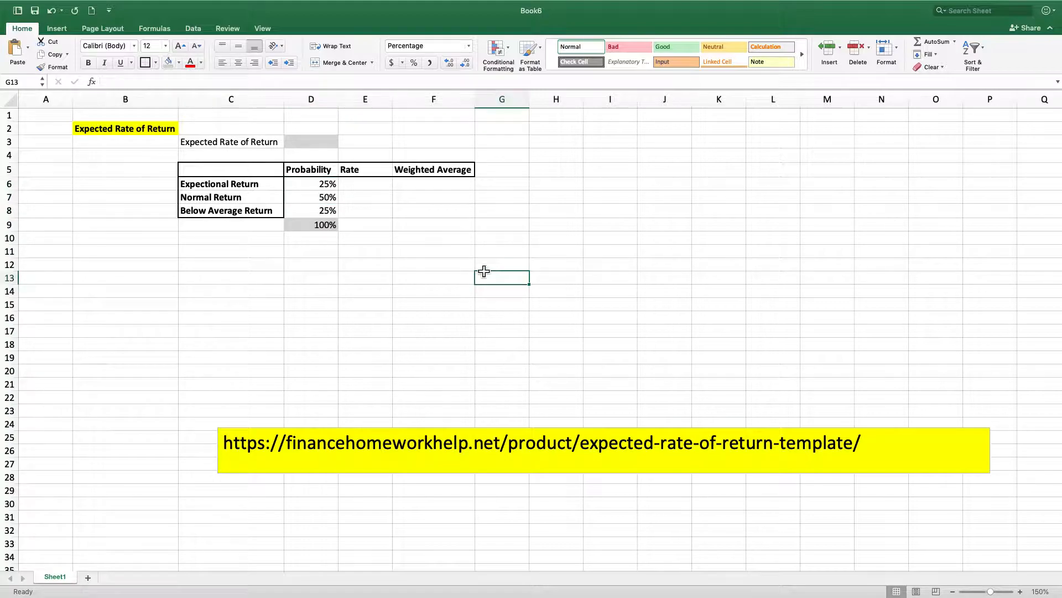
click(378, 186)
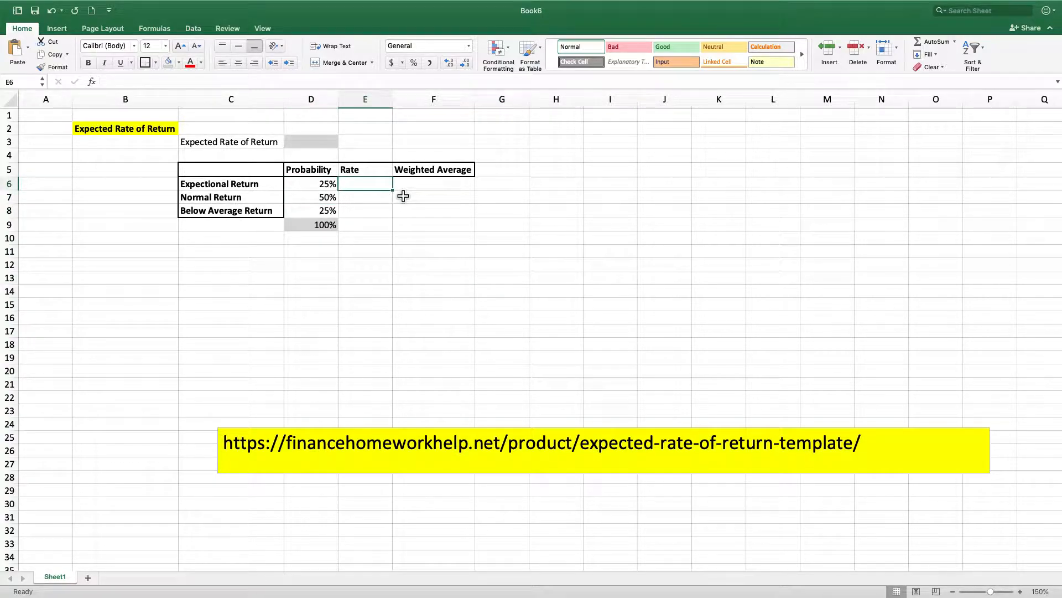
text(15%)
key(Return)
text(6%)
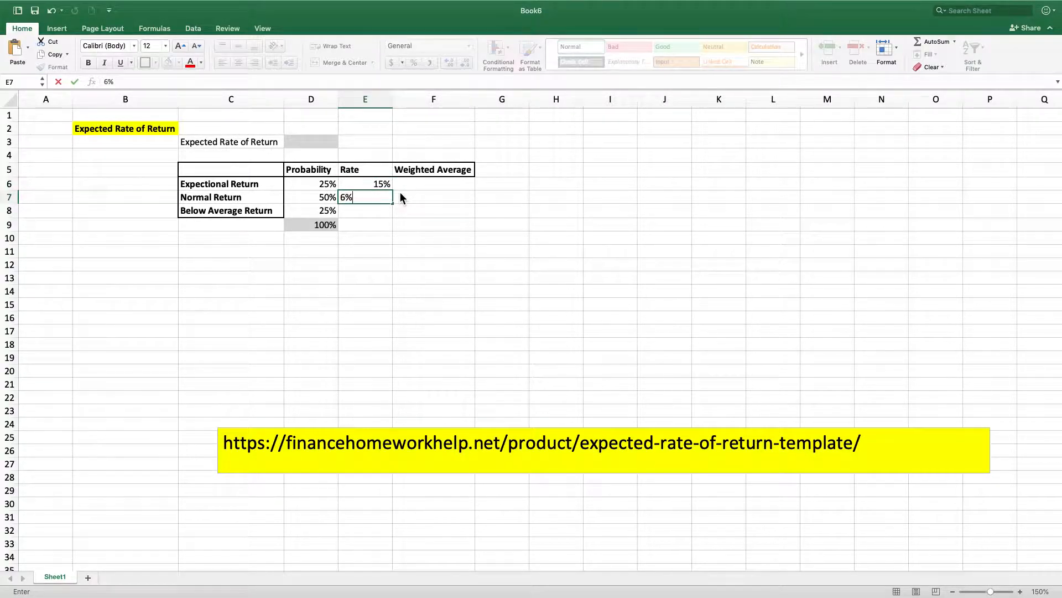
key(Return)
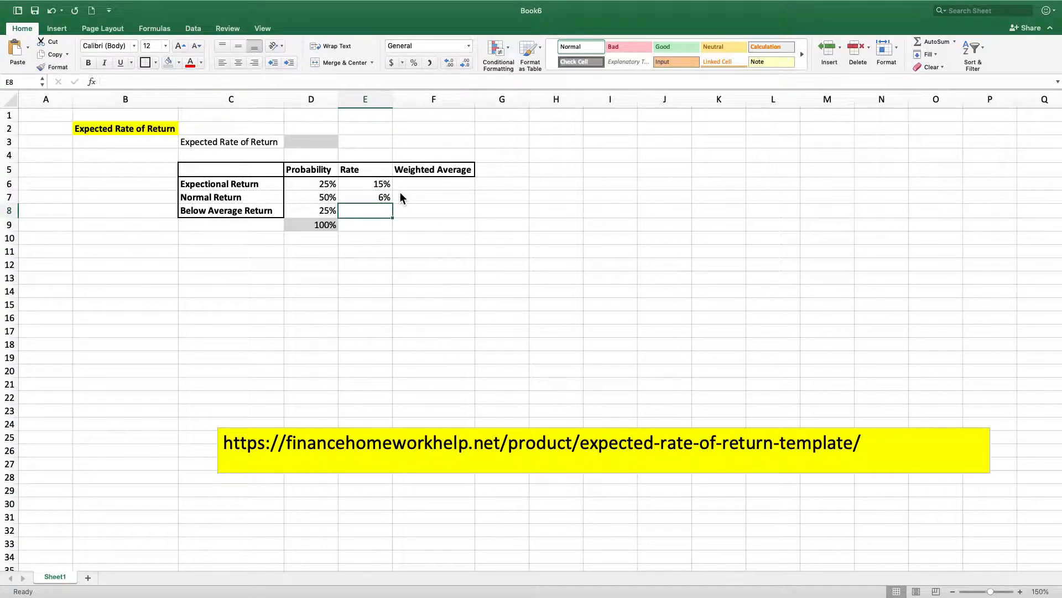
text(-20%)
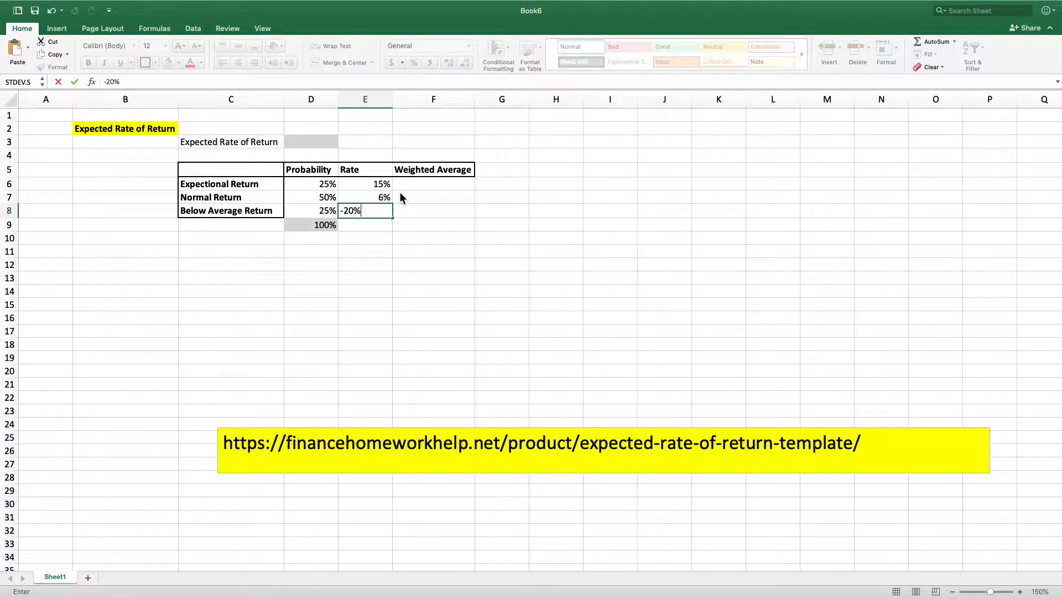
key(Return)
Step: Shade the probability and rate inputs in D6:E8 light blue and put a thick box border around them
drag(321, 187, 356, 214)
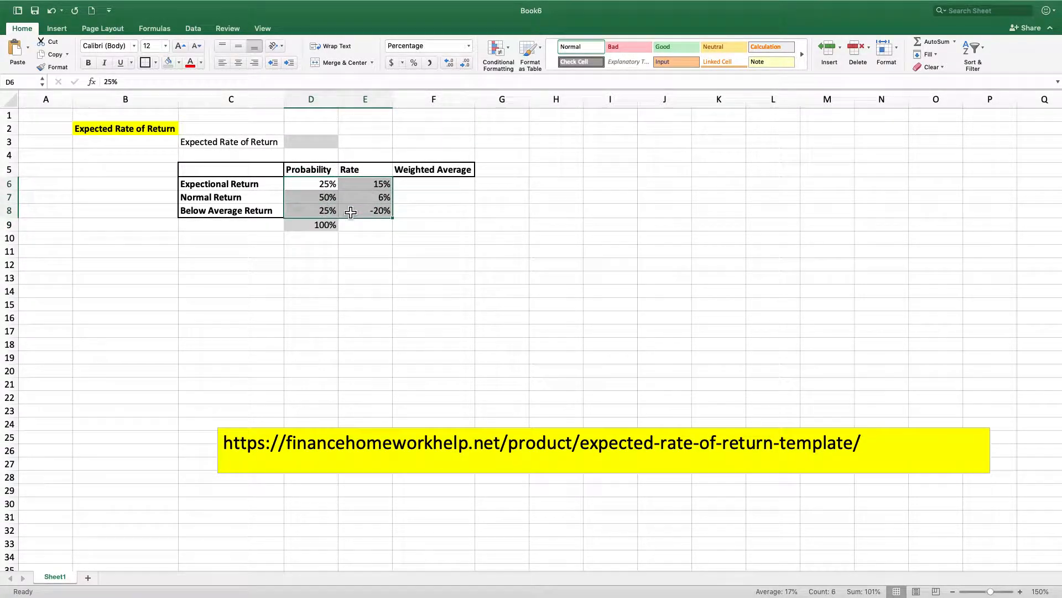
click(178, 63)
click(213, 131)
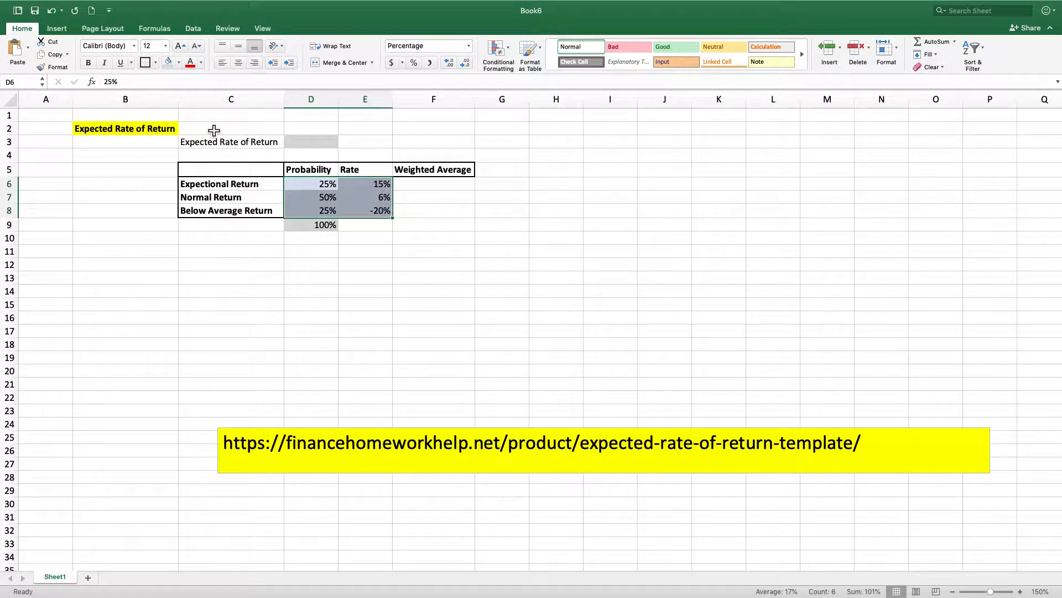
click(450, 263)
drag(328, 183, 376, 212)
click(353, 252)
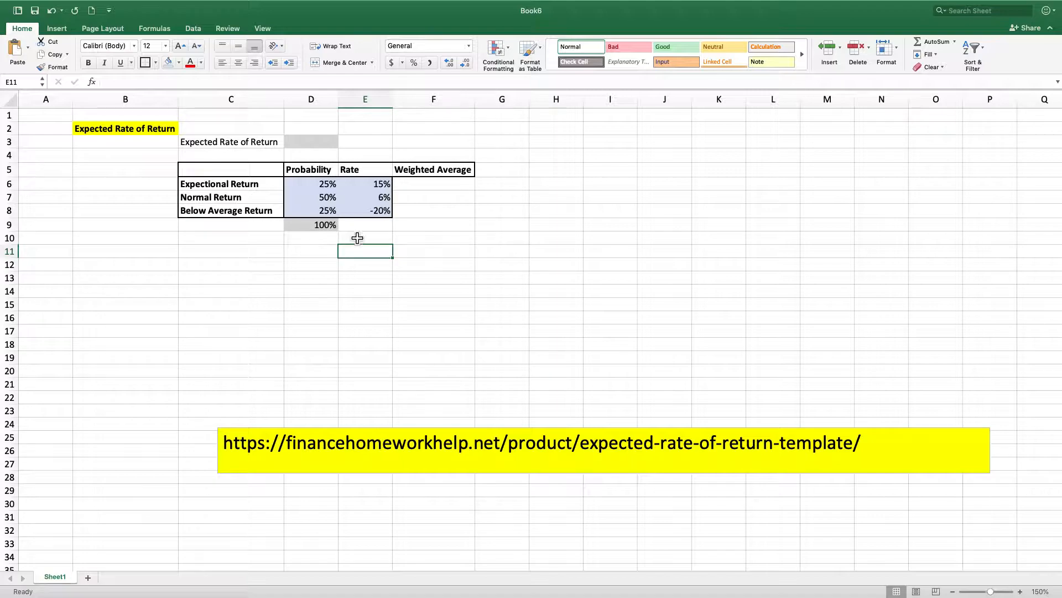
Step: Calculate the exceptional return's weighted average in F6 as D6*E6
click(442, 185)
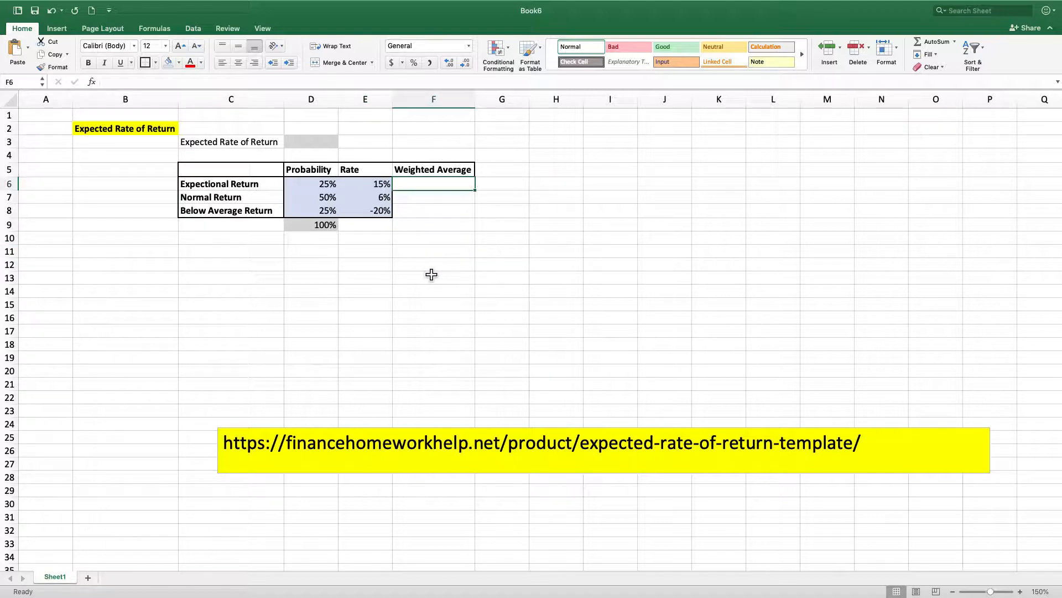
text(=)
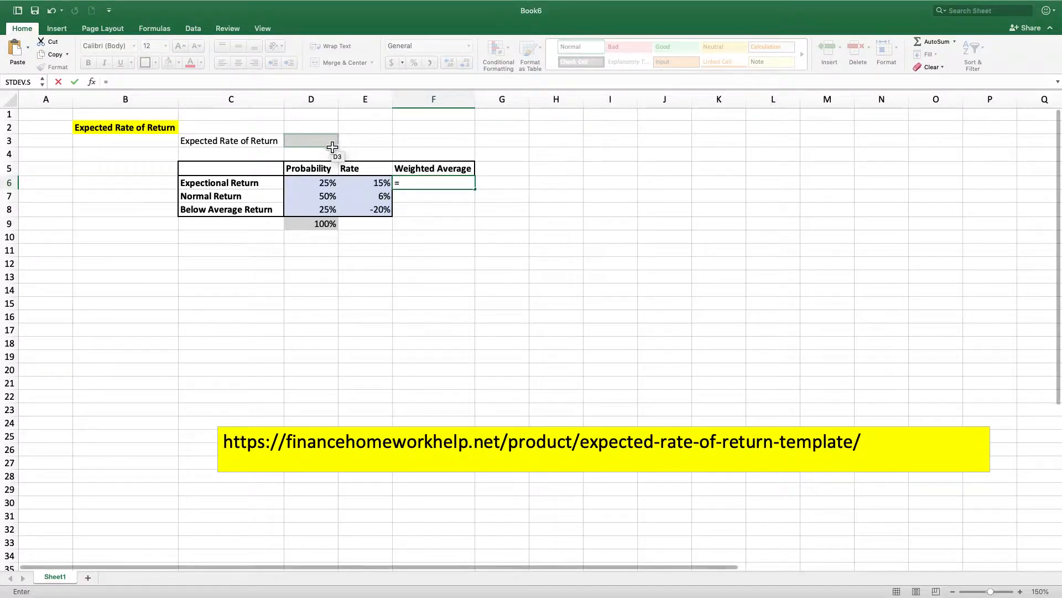
click(316, 185)
text(*)
click(359, 190)
key(Return)
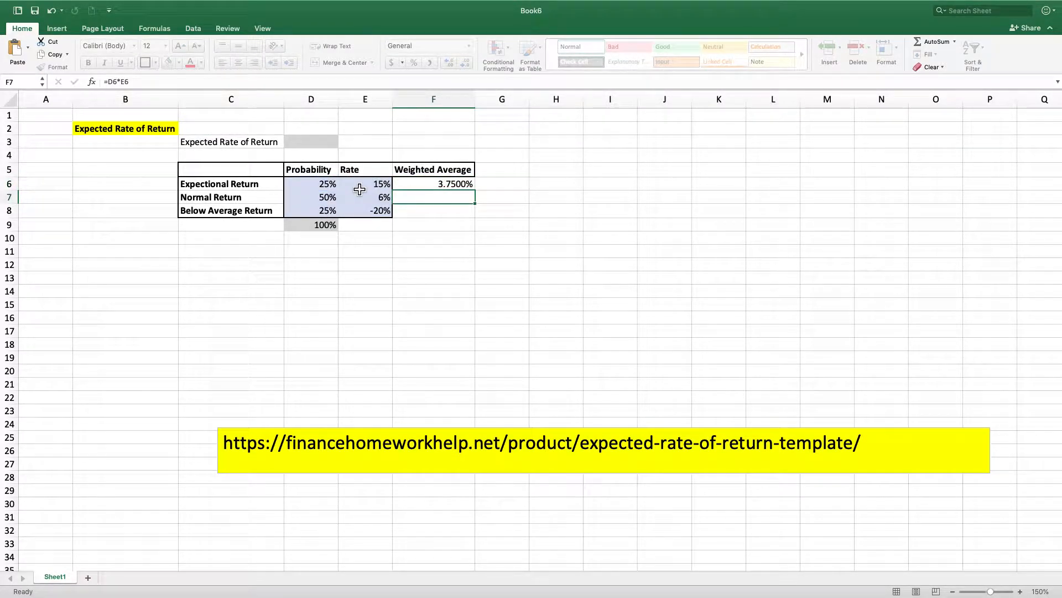
Step: Calculate the normal and below average weighted averages with =D7*E7 in F7 and =D8*E8 in F8
text(=)
click(311, 203)
text(*)
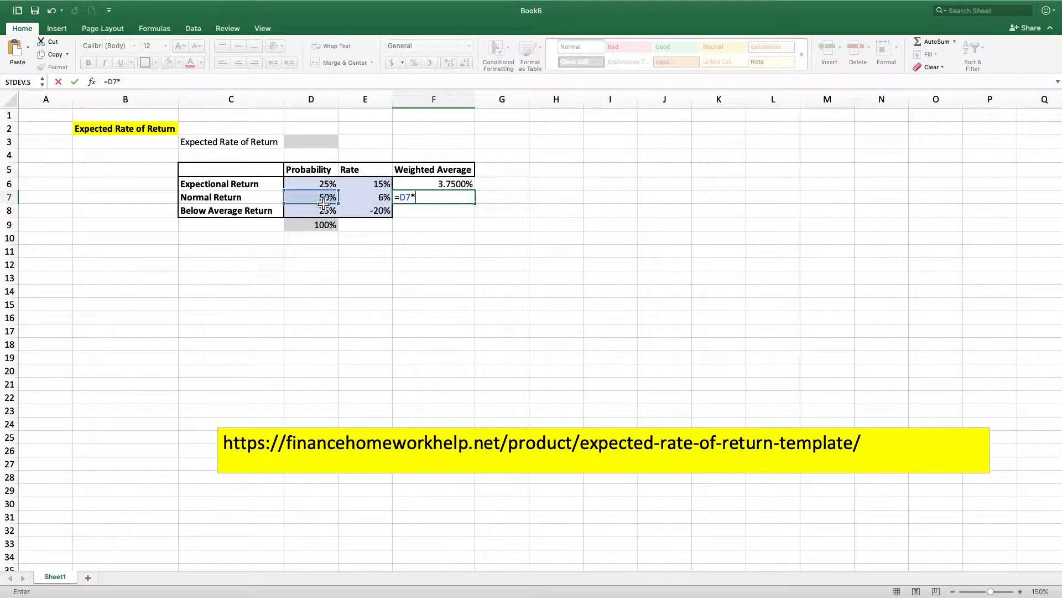
click(355, 200)
key(Return)
text(=)
click(317, 213)
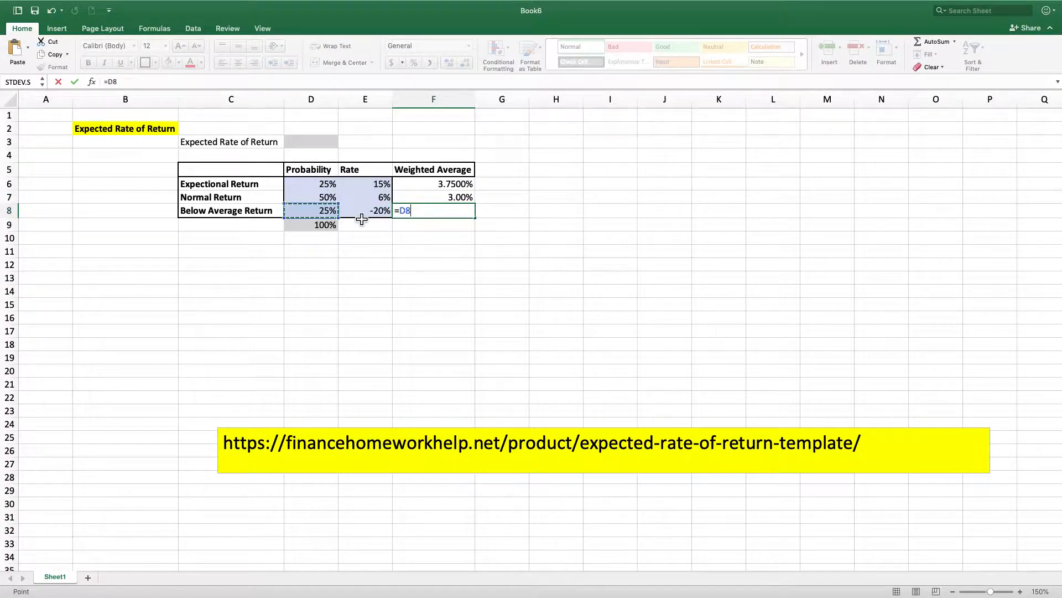
text(*)
click(361, 216)
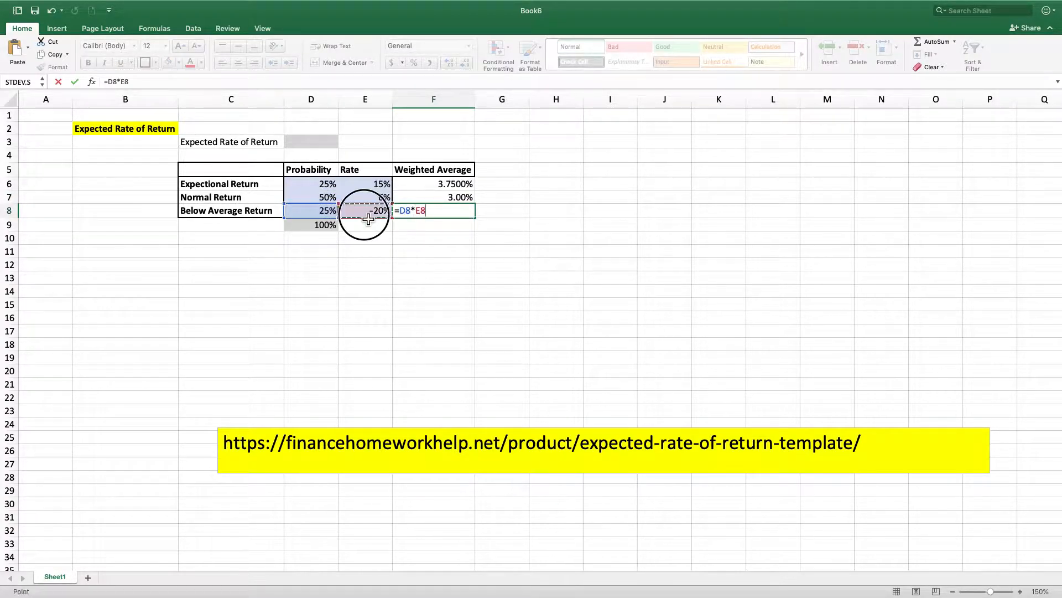
key(Return)
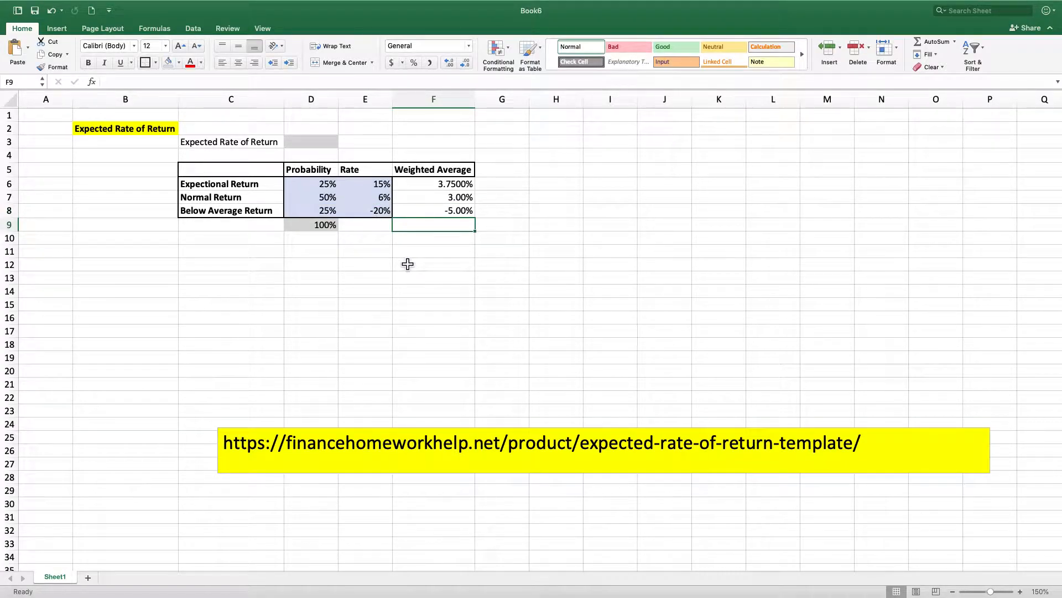
Step: Shade F6:F9 gray and put a thick box border around the weighted averages in F6:F8
drag(449, 186, 441, 232)
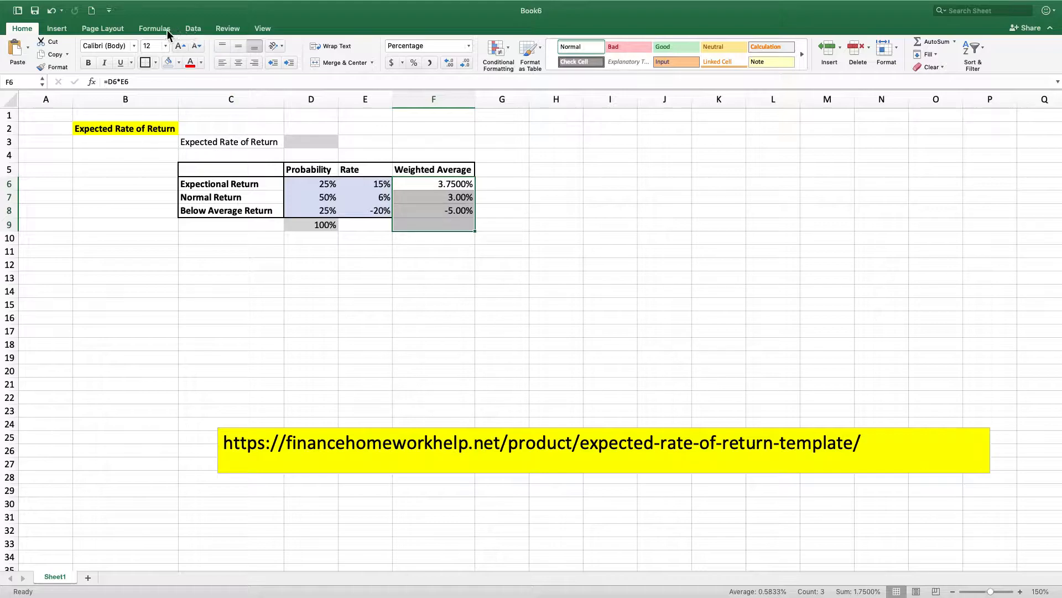
click(178, 62)
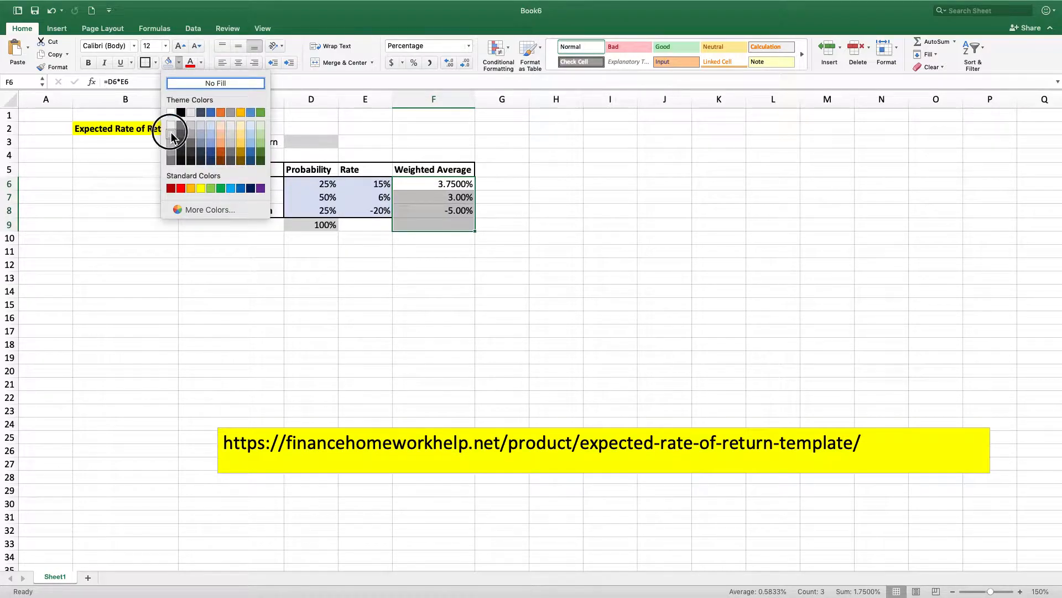
click(172, 136)
click(420, 264)
drag(429, 185, 430, 211)
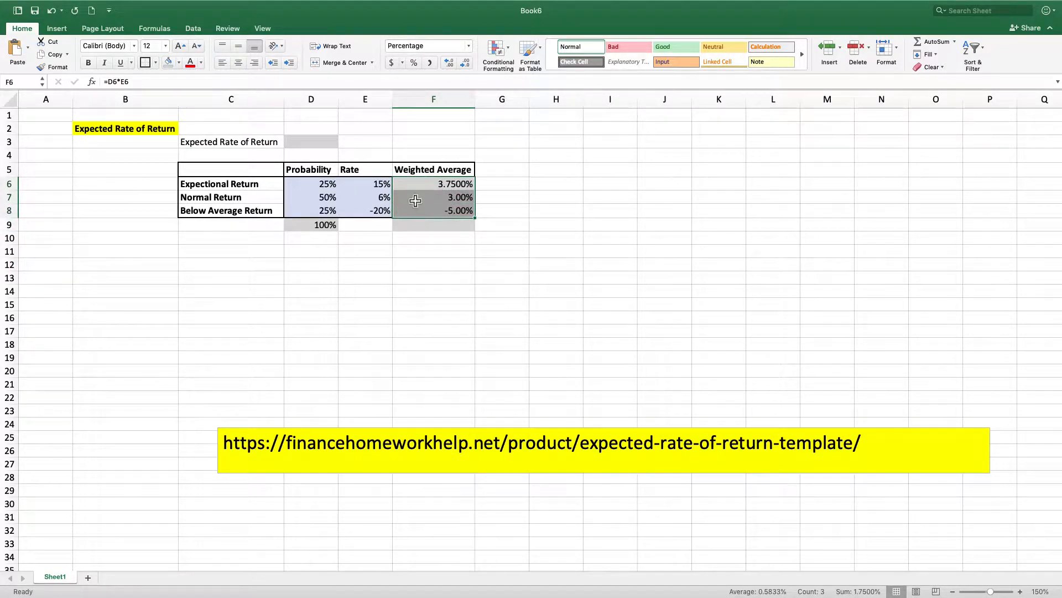
Step: Total the weighted averages in F9 with a SUM of F6:F8
click(453, 225)
text(=)
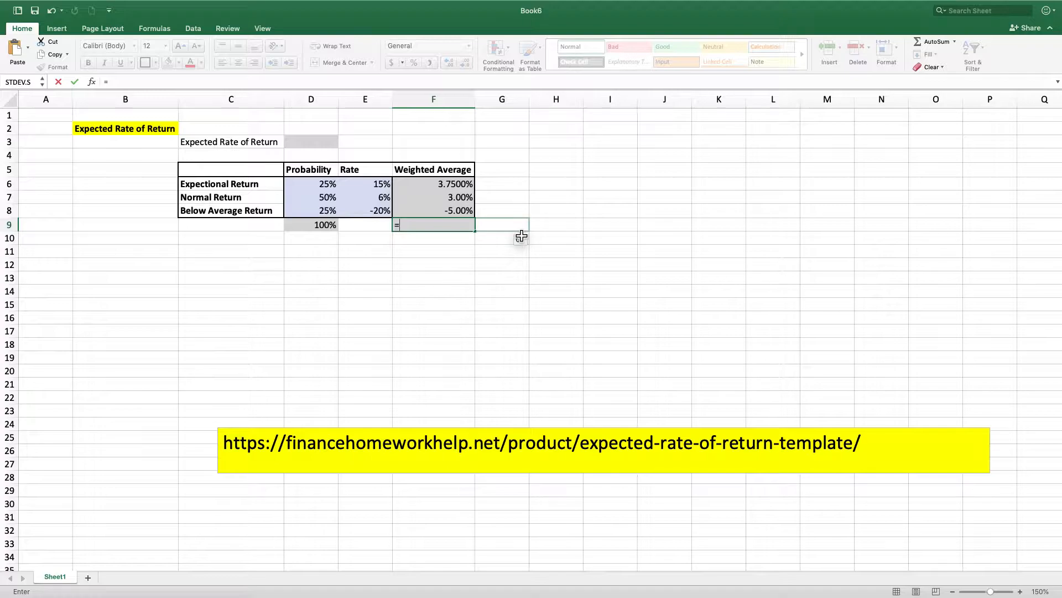
text(sum()
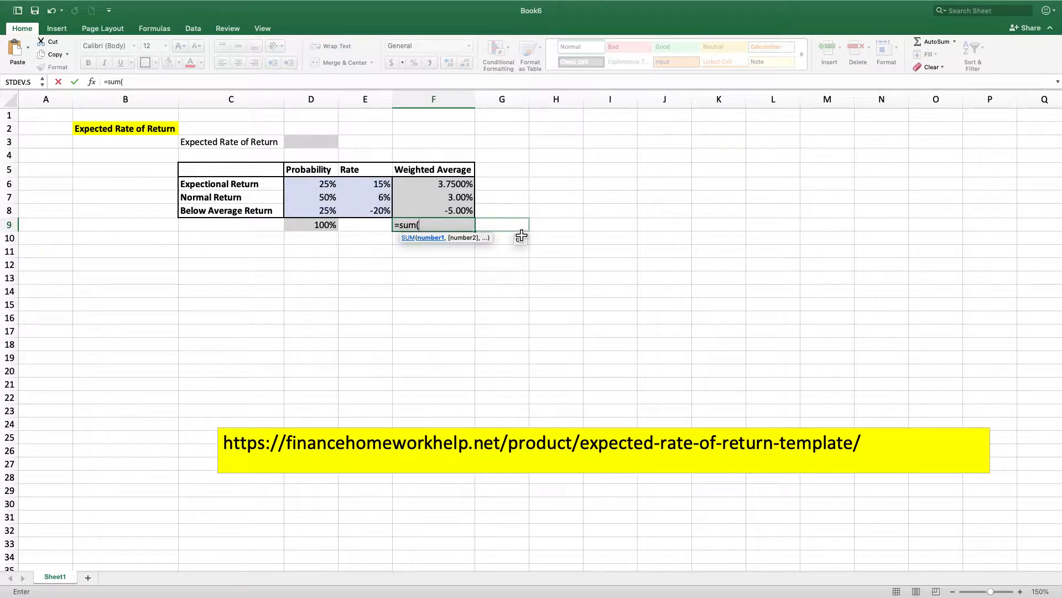
drag(460, 184, 442, 214)
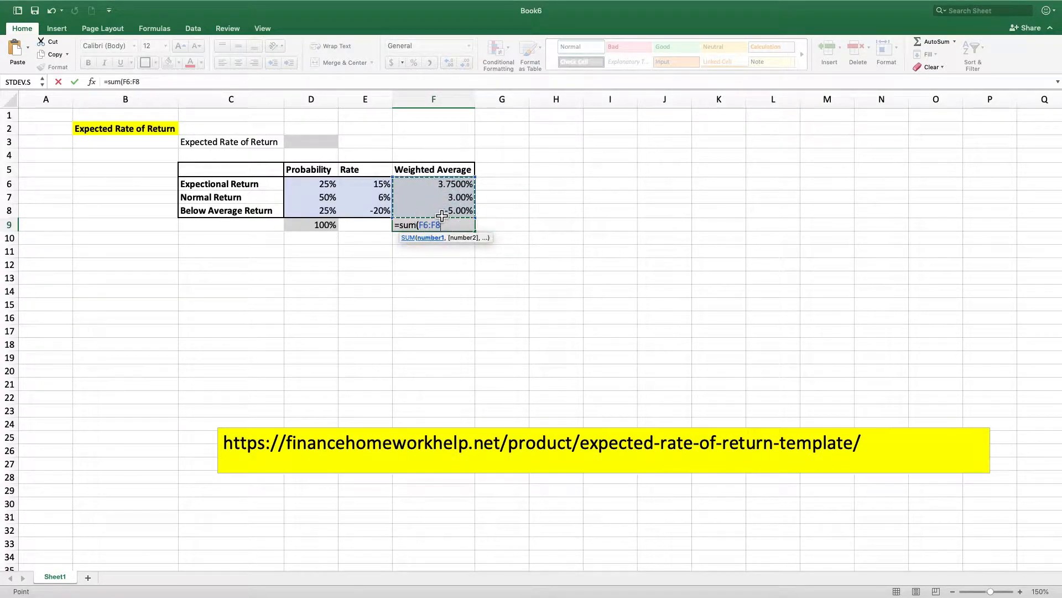
text())
key(Return)
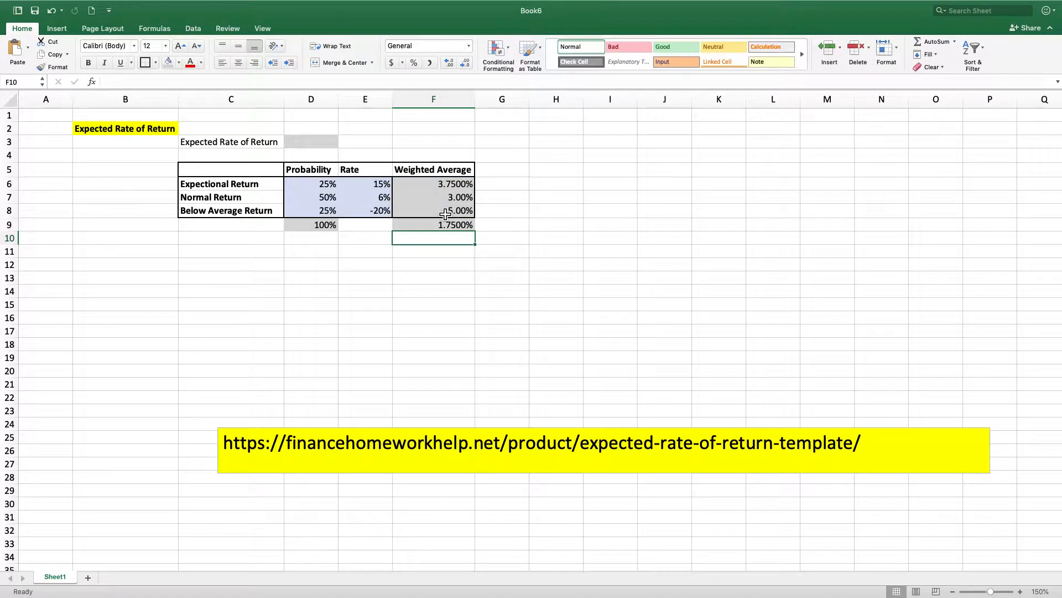
click(463, 227)
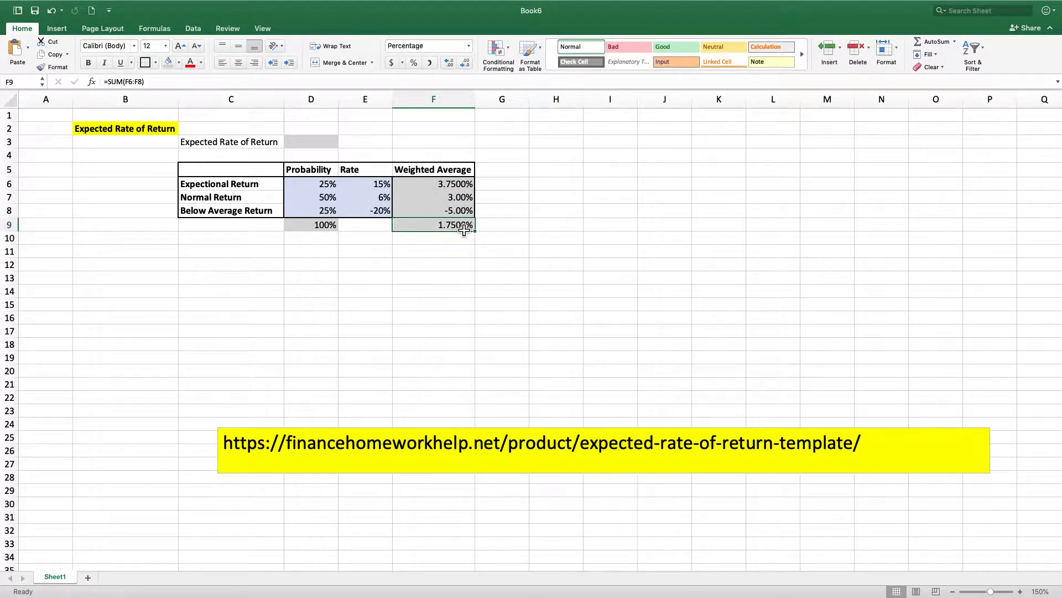
click(451, 169)
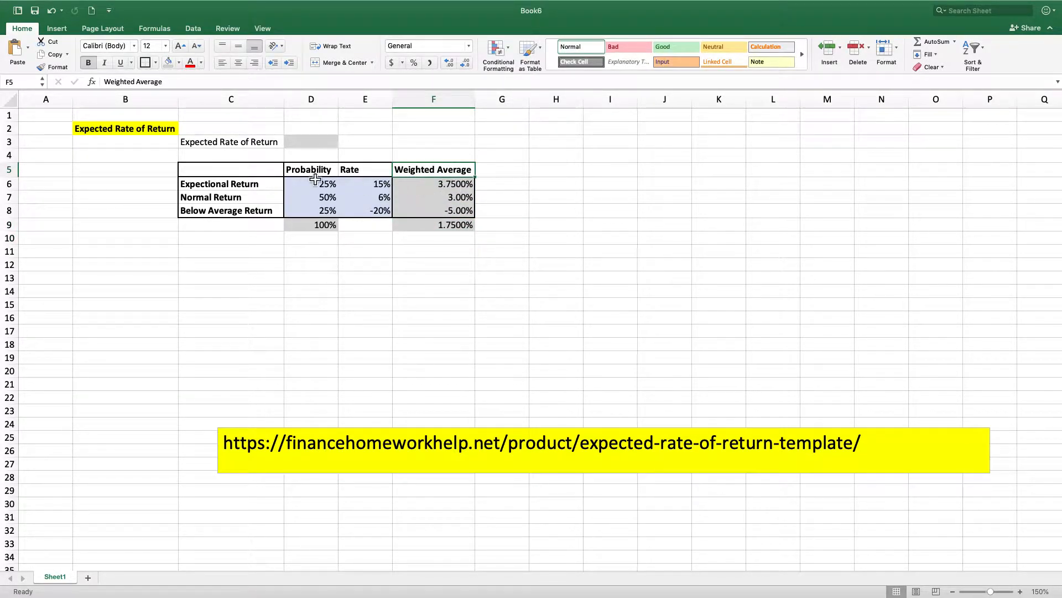
click(434, 225)
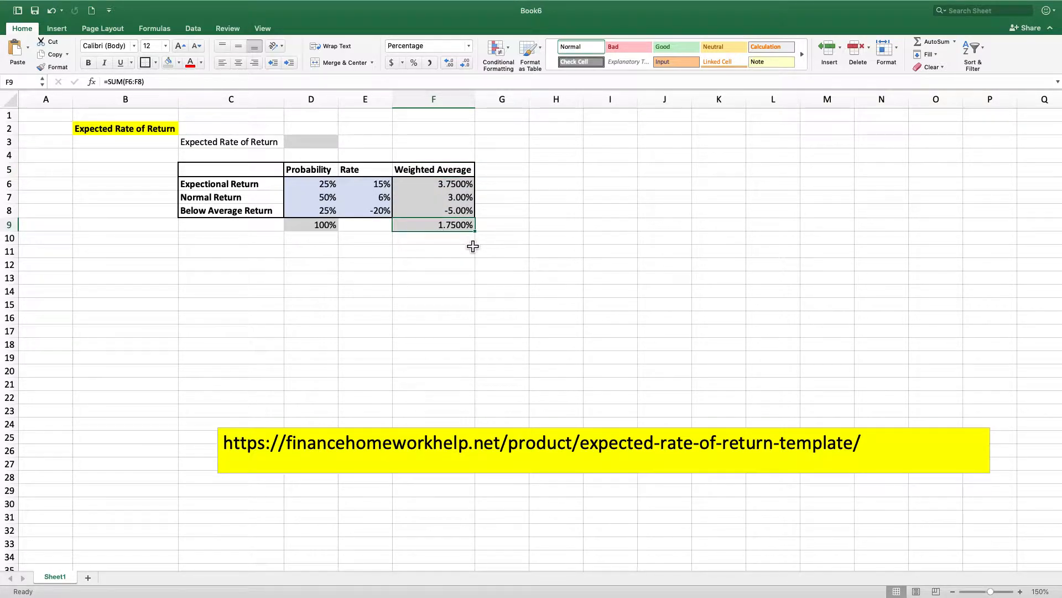
Step: Link the expected rate of return in D3 to the weighted average total with =F9
click(306, 147)
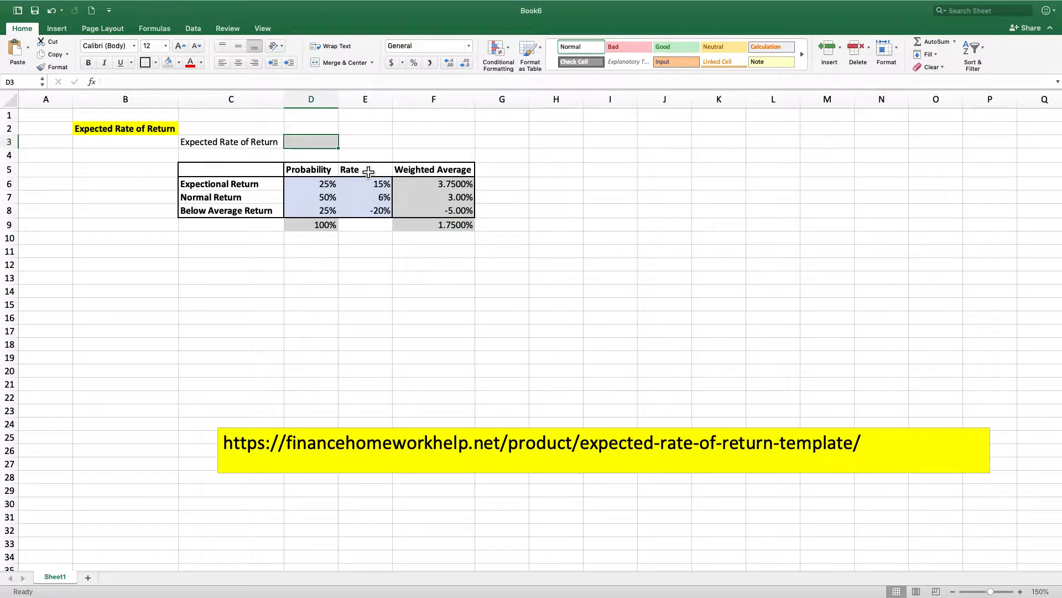
text(=)
click(436, 225)
key(Return)
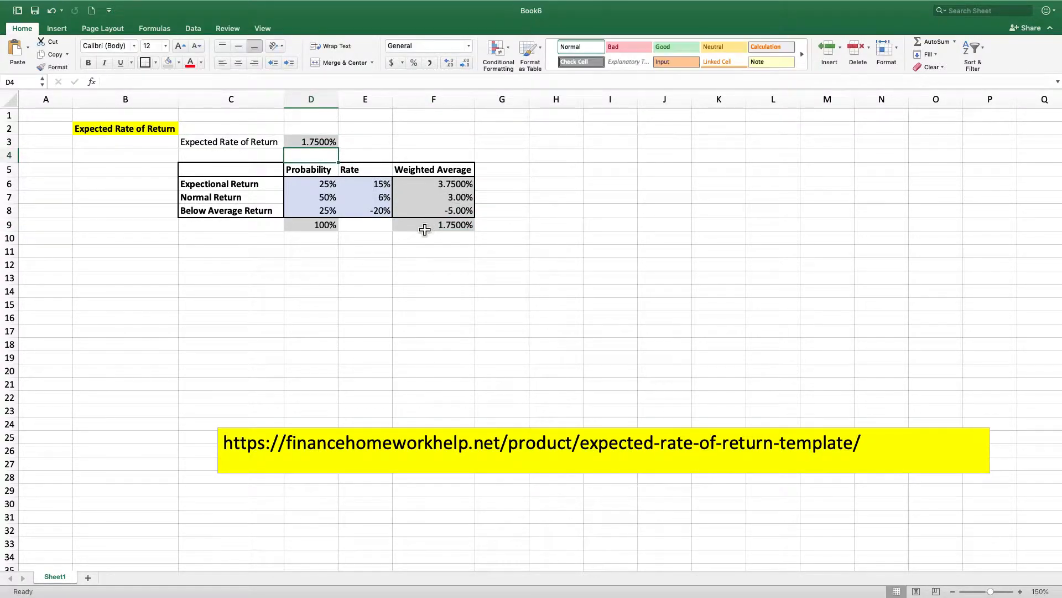
click(396, 258)
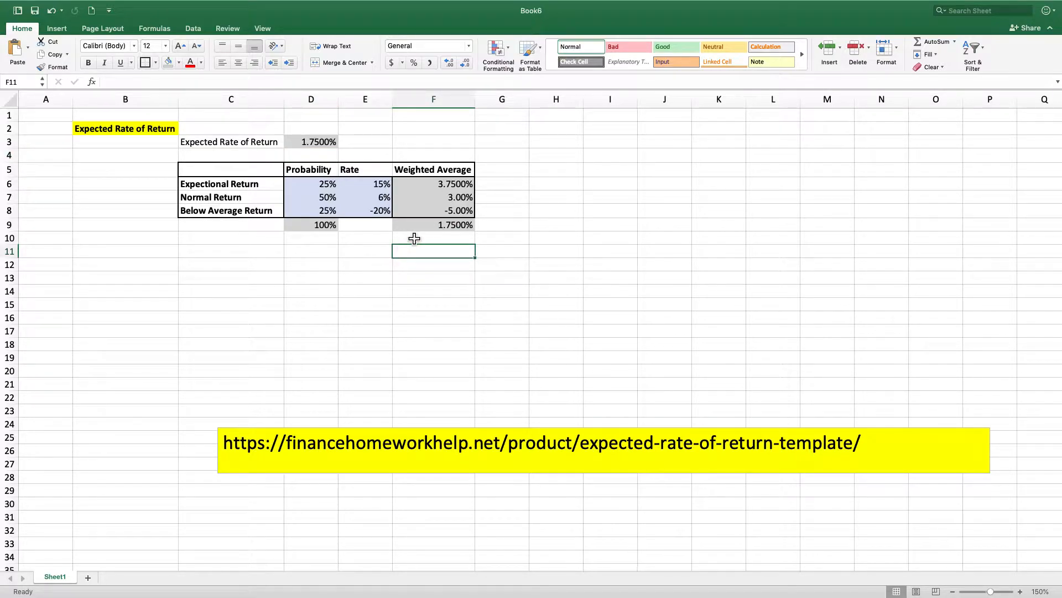
Step: Change the exceptional return probability in D6 to 30% and the below average probability in D8 to 20%
click(330, 188)
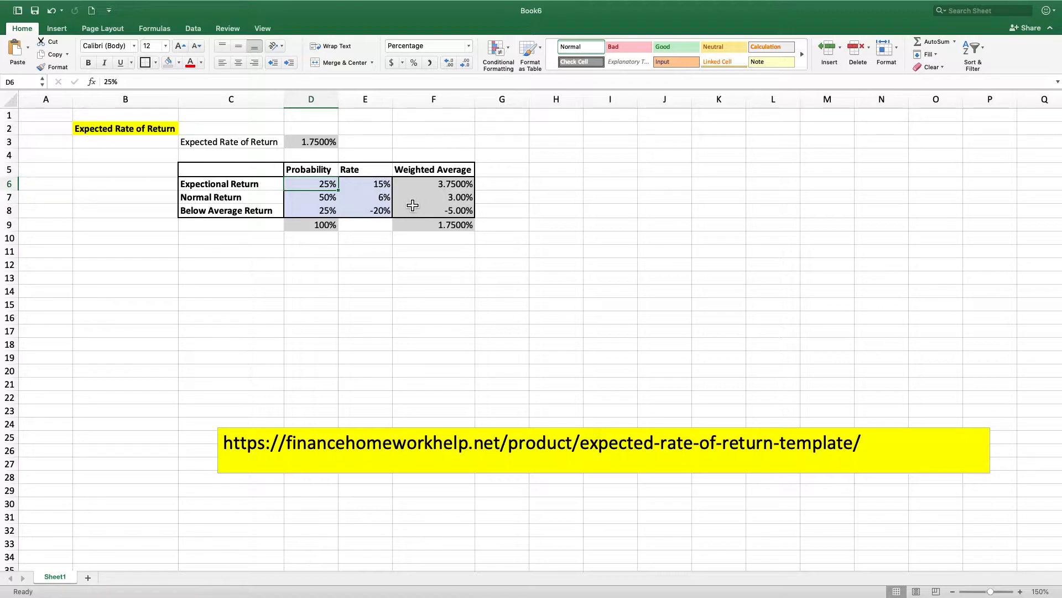
text(30)
key(Return)
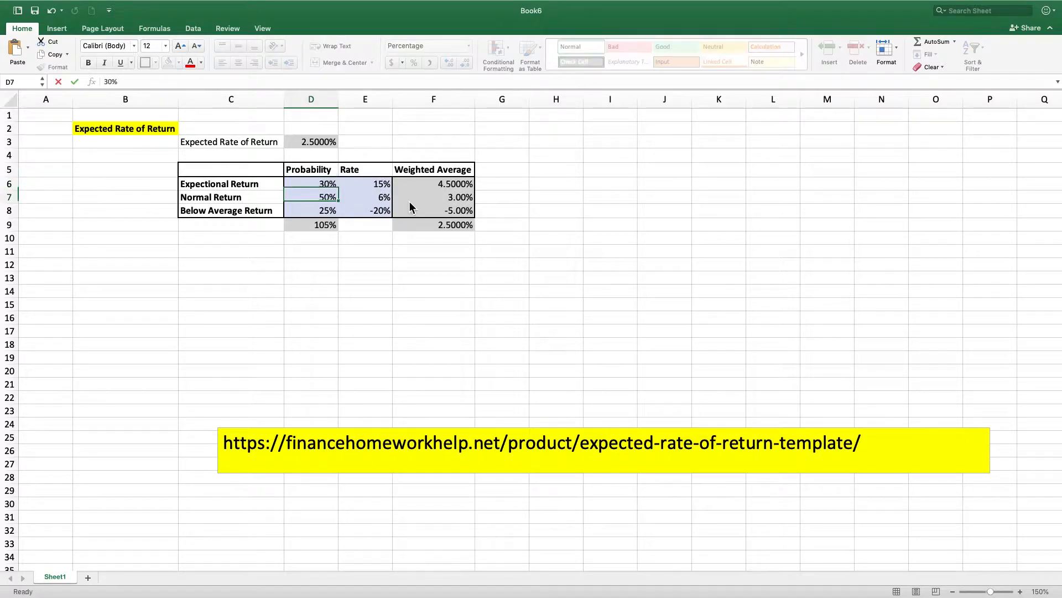
key(Return)
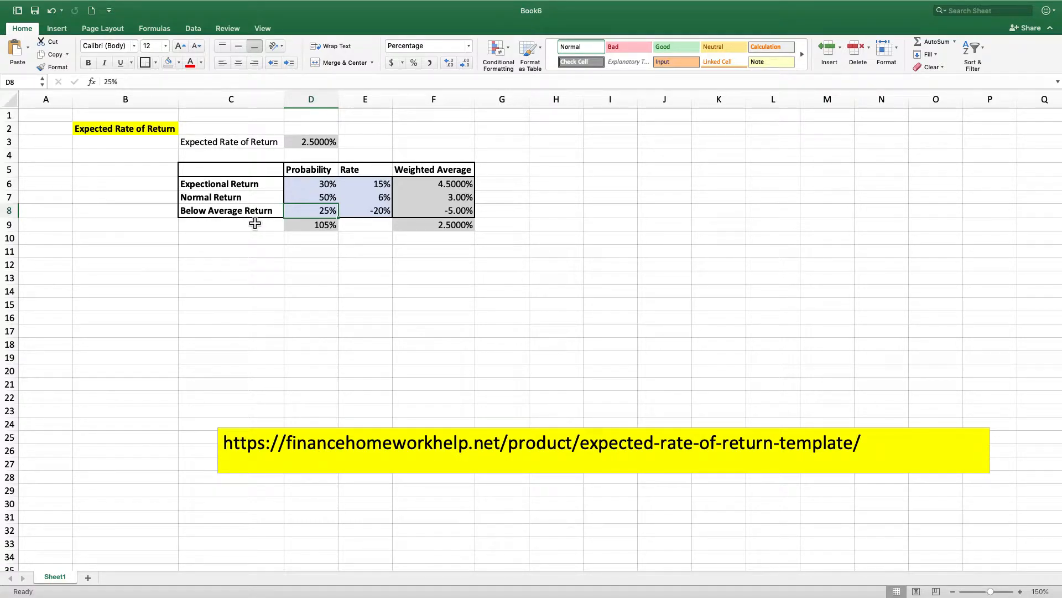
text(20)
key(Return)
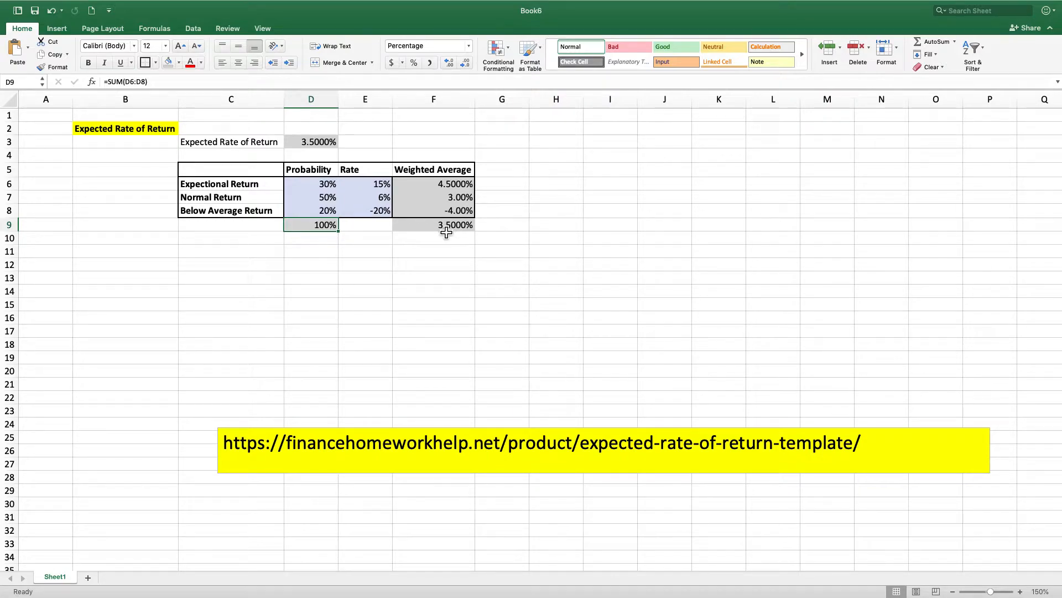
click(324, 148)
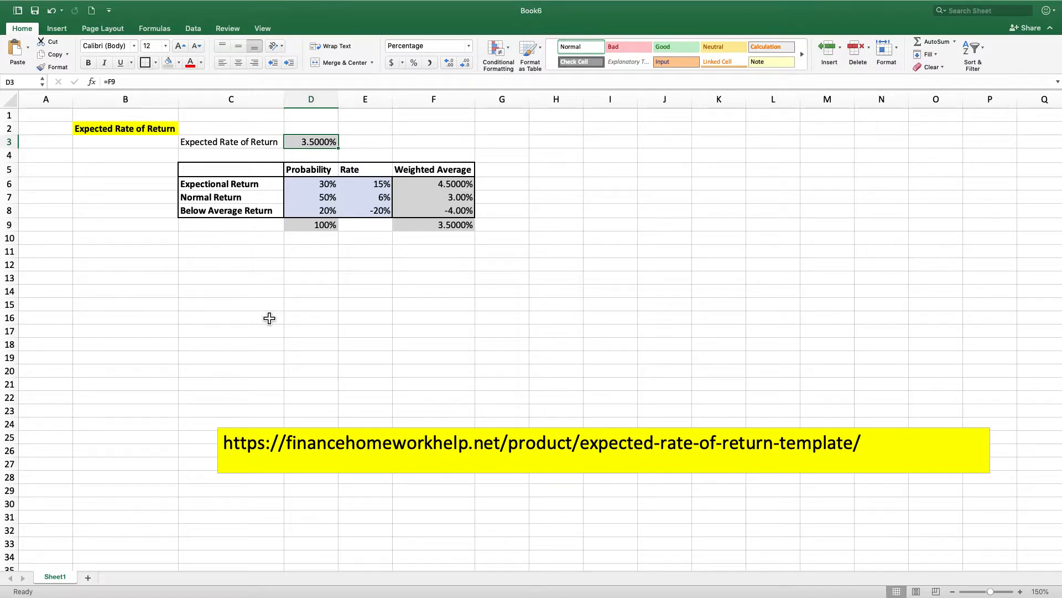